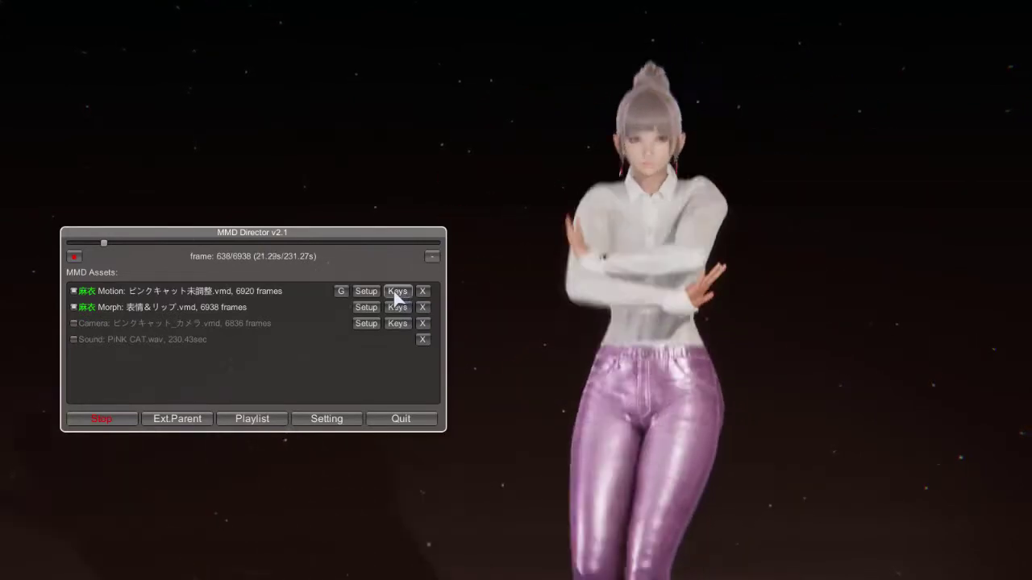
View the motion asset's setup page and its keyframe editor, returning to the asset list.
{"action": "left_click", "coordinate": [376, 292]}
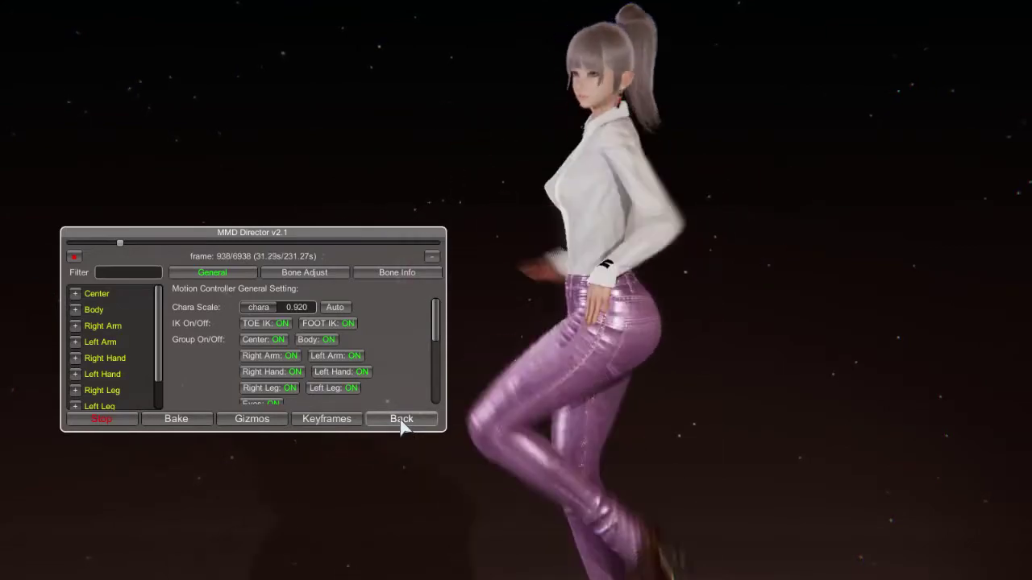
{"action": "left_click", "coordinate": [400, 420]}
{"action": "left_click", "coordinate": [398, 291]}
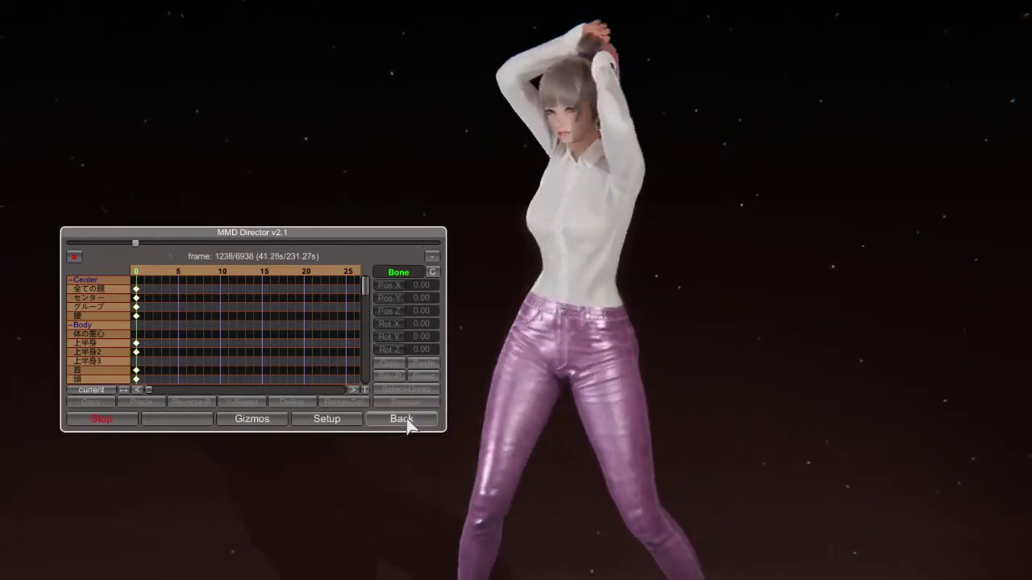
{"action": "left_click", "coordinate": [406, 422]}
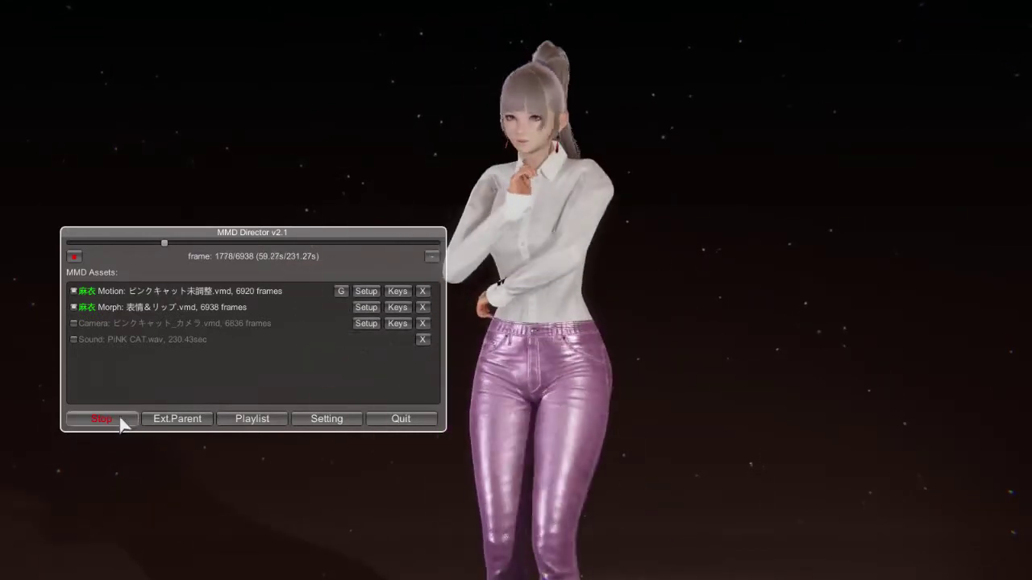
Stop the playback and show the bone gizmos for the character's motion asset.
{"action": "left_click", "coordinate": [119, 418]}
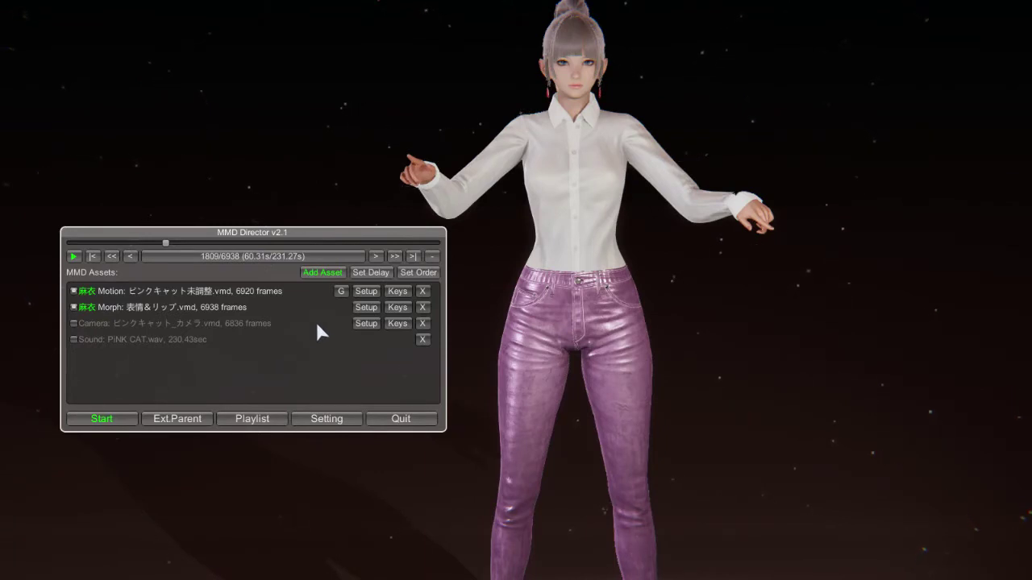
{"action": "left_click", "coordinate": [339, 291]}
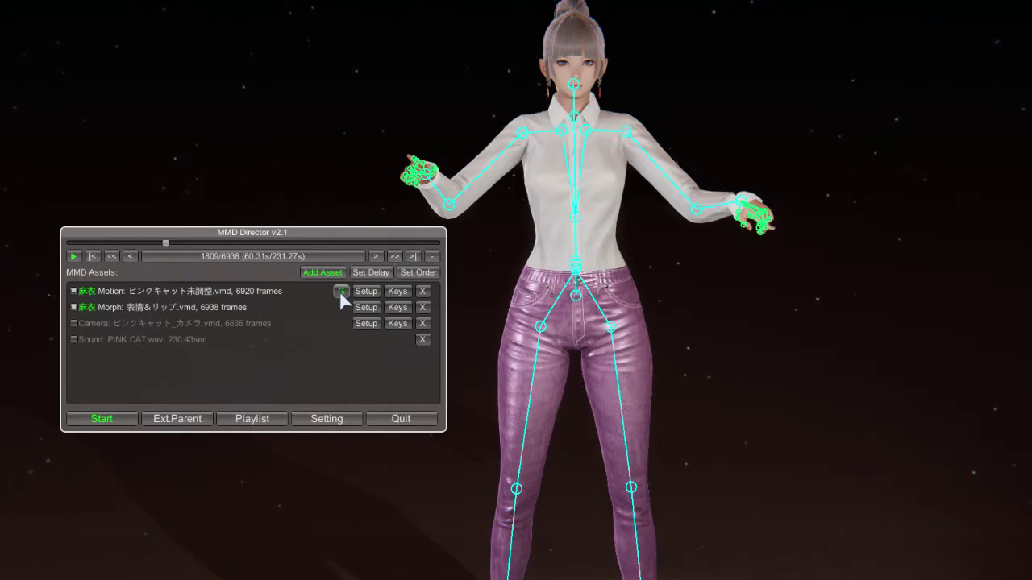
Open the HS2PE advanced mode and find VmdDummyBone in the character's bone tree.
{"action": "key", "text": "space"}
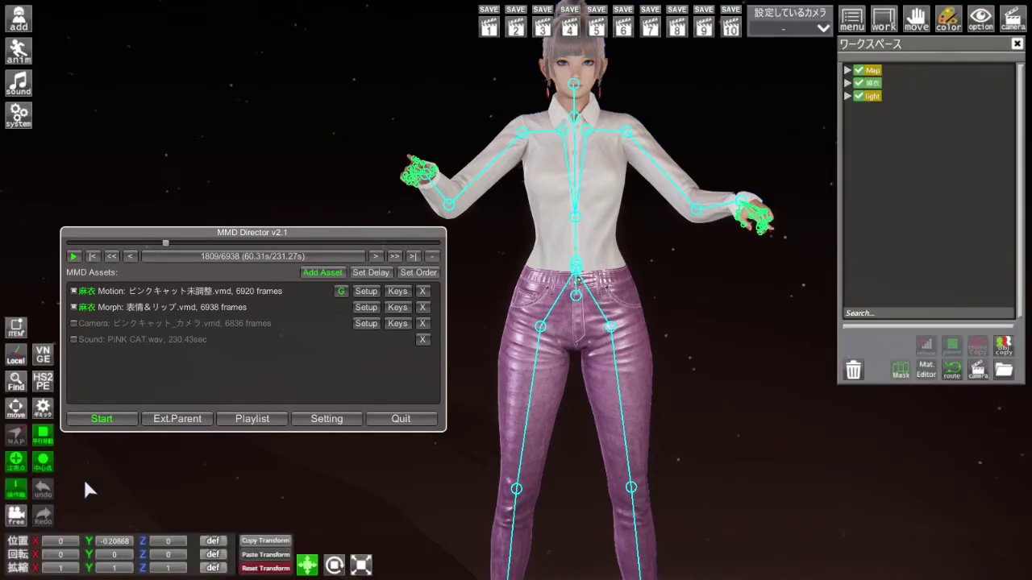
{"action": "left_click", "coordinate": [43, 381]}
{"action": "left_click", "coordinate": [159, 515]}
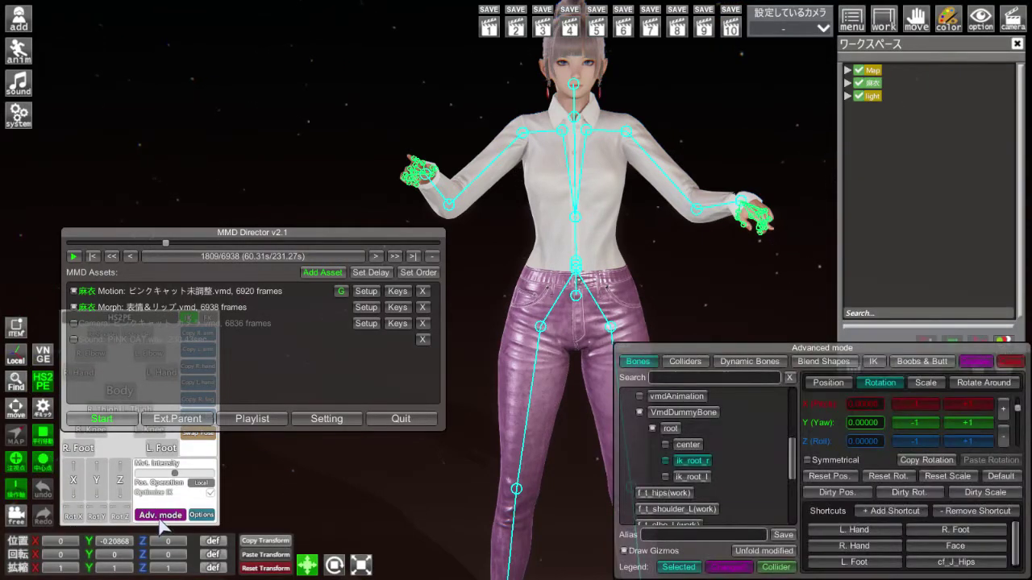
{"action": "key", "text": "space"}
{"action": "scroll", "coordinate": [689, 424], "scroll_direction": "up", "scroll_amount": 5}
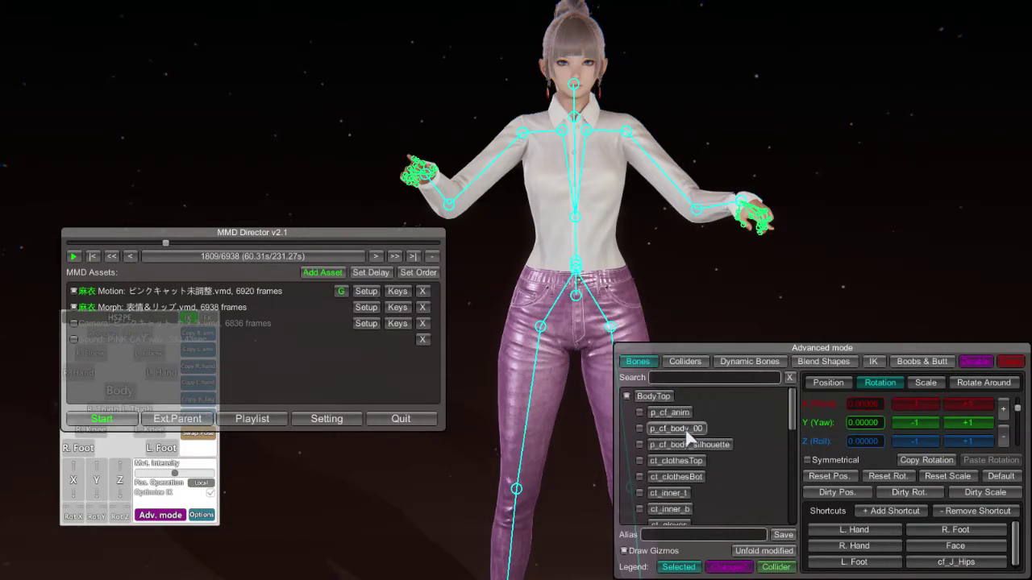
{"action": "scroll", "coordinate": [661, 399], "scroll_direction": "down", "scroll_amount": 4}
{"action": "left_click", "coordinate": [671, 491]}
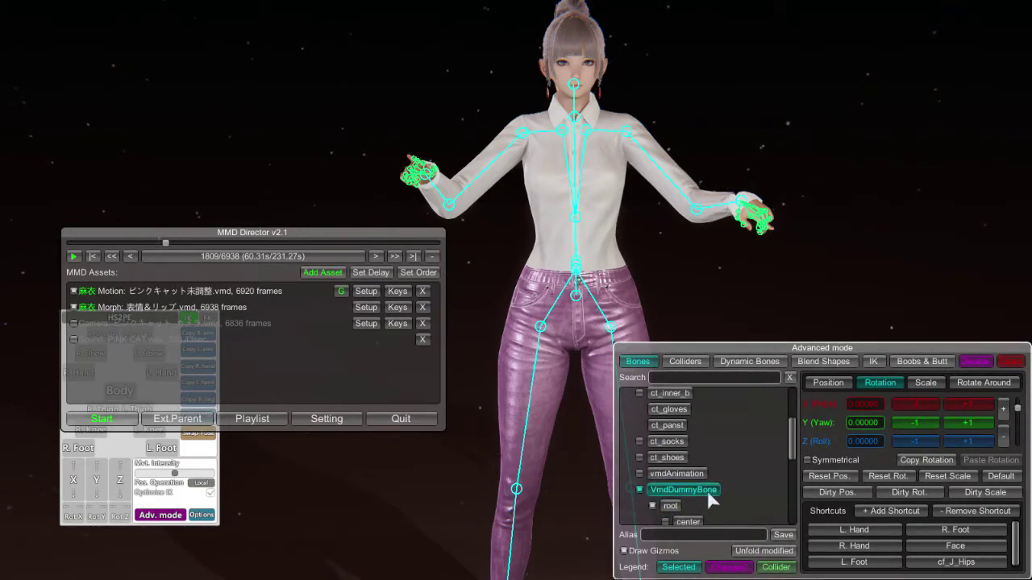
{"action": "scroll", "coordinate": [713, 490], "scroll_direction": "up", "scroll_amount": 2}
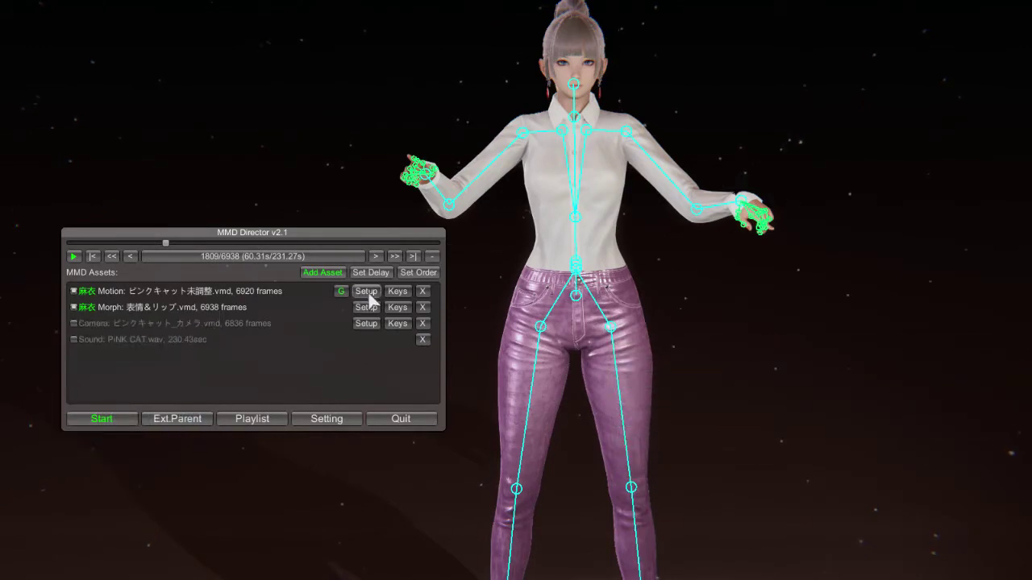
Open the motion asset's bone information and inspect each bone in the Center group, ending with 腰.
{"action": "left_click", "coordinate": [367, 293]}
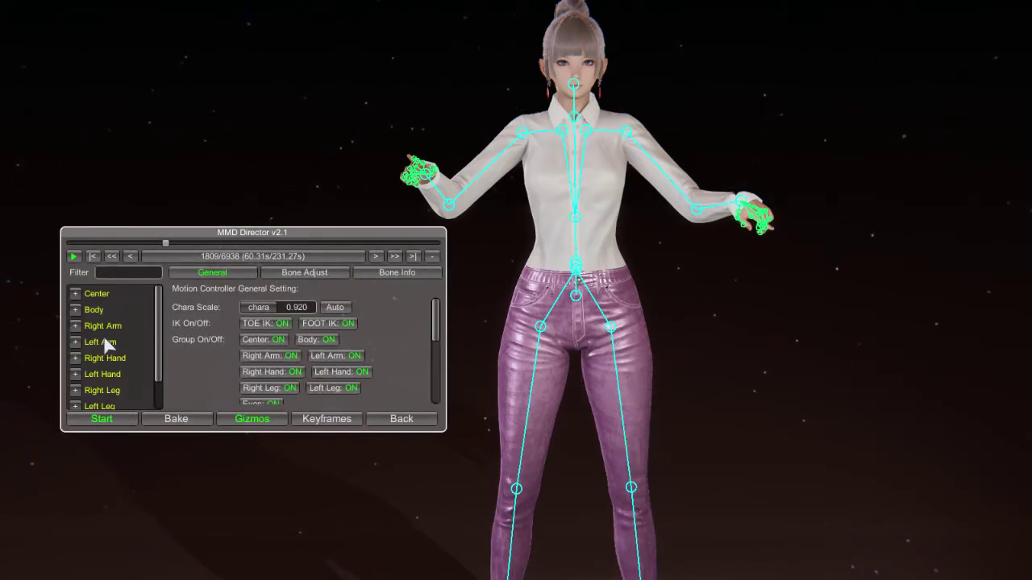
{"action": "left_click", "coordinate": [396, 272]}
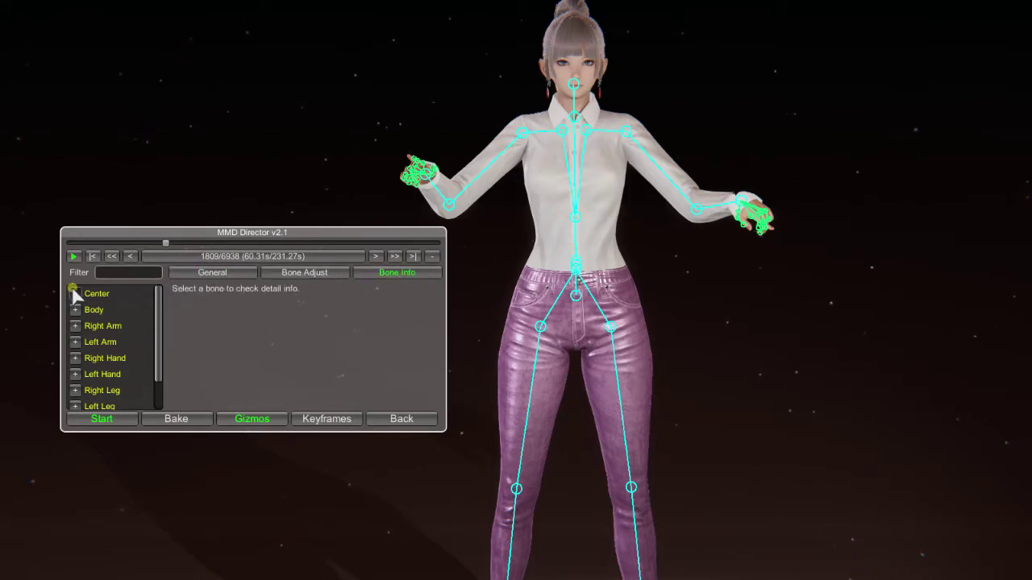
{"action": "left_click", "coordinate": [75, 293]}
{"action": "left_click", "coordinate": [100, 310]}
{"action": "left_click", "coordinate": [115, 326]}
{"action": "left_click", "coordinate": [119, 341]}
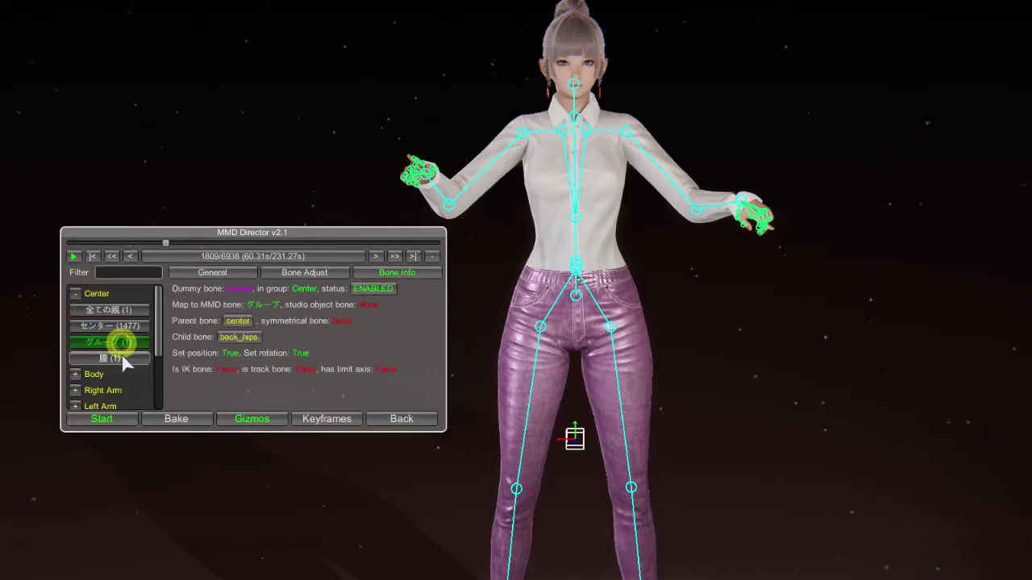
{"action": "left_click", "coordinate": [121, 358]}
Expand the Body group and inspect the details of the 体の重心 and 上半身 bones.
{"action": "scroll", "coordinate": [125, 364], "scroll_direction": "down", "scroll_amount": 2}
{"action": "left_click", "coordinate": [75, 335]}
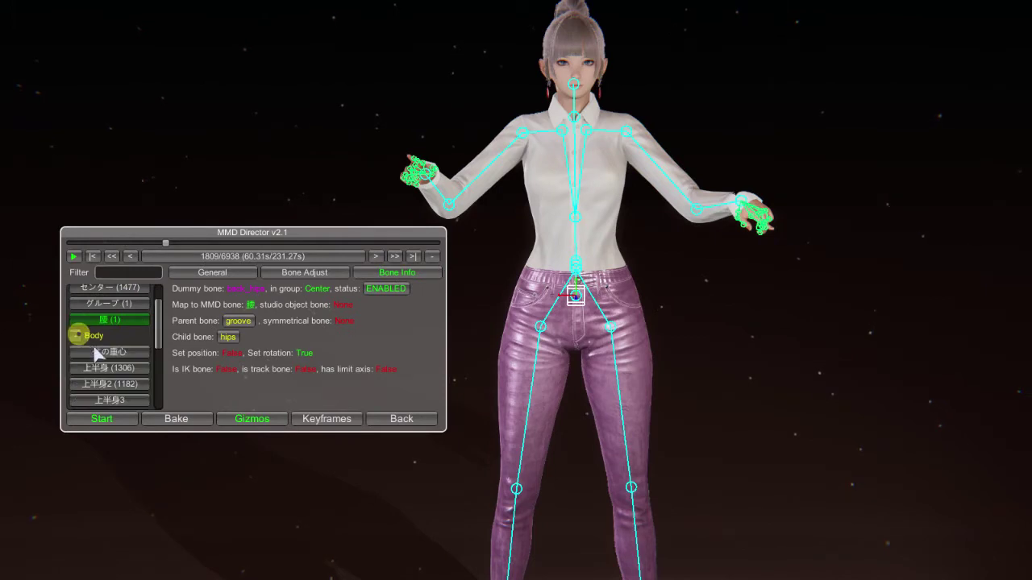
{"action": "left_click", "coordinate": [106, 351]}
{"action": "left_click", "coordinate": [110, 368]}
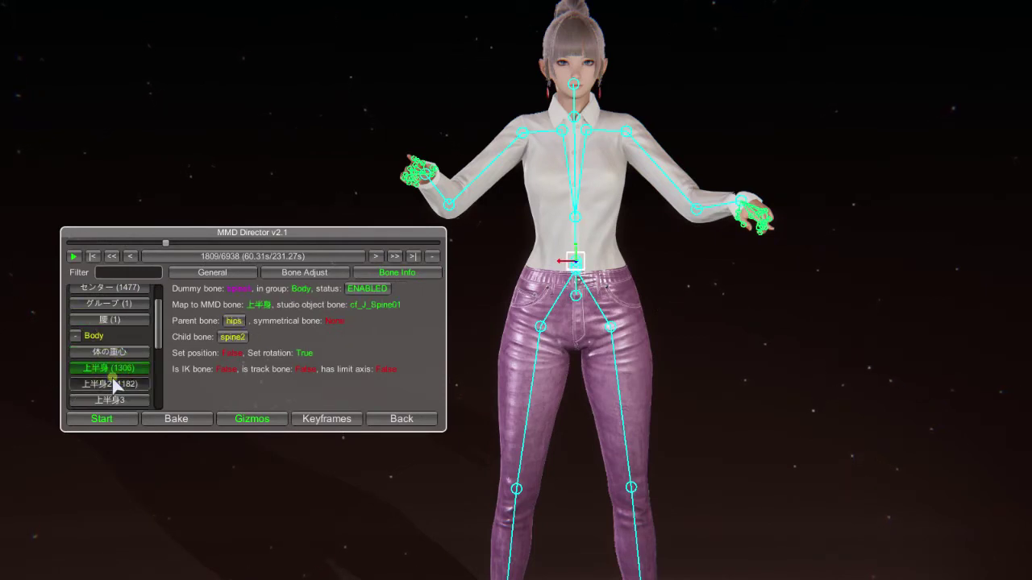
{"action": "left_click", "coordinate": [258, 310]}
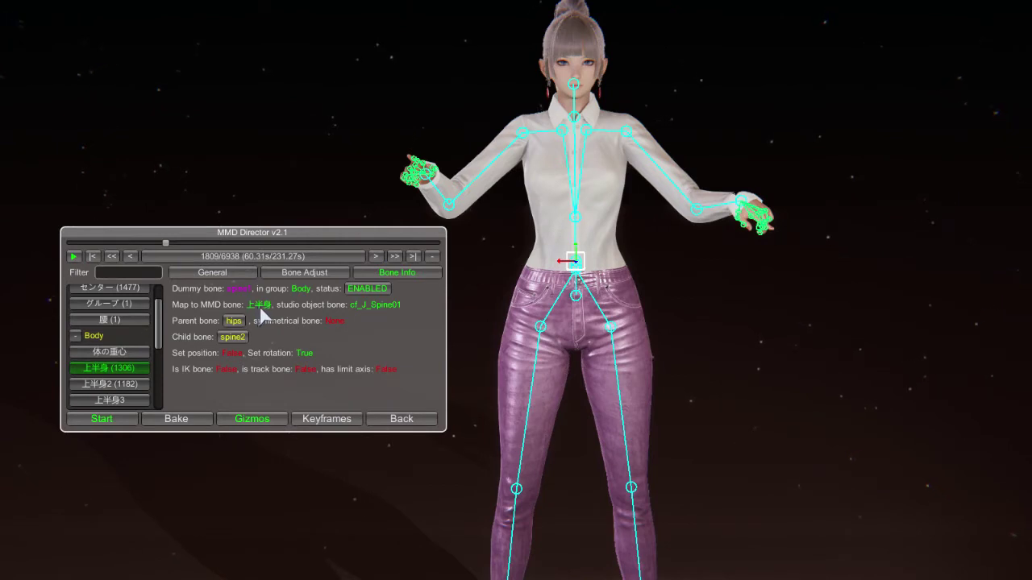
Look at the plugin settings window and close it again.
{"action": "key", "text": "F1"}
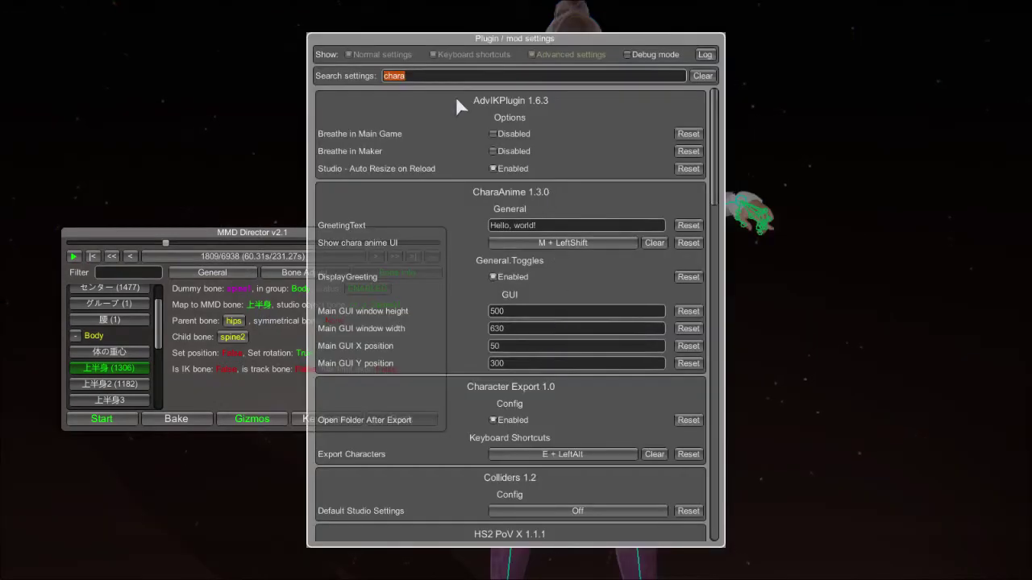
{"action": "left_click", "coordinate": [434, 75]}
{"action": "key", "text": "F1"}
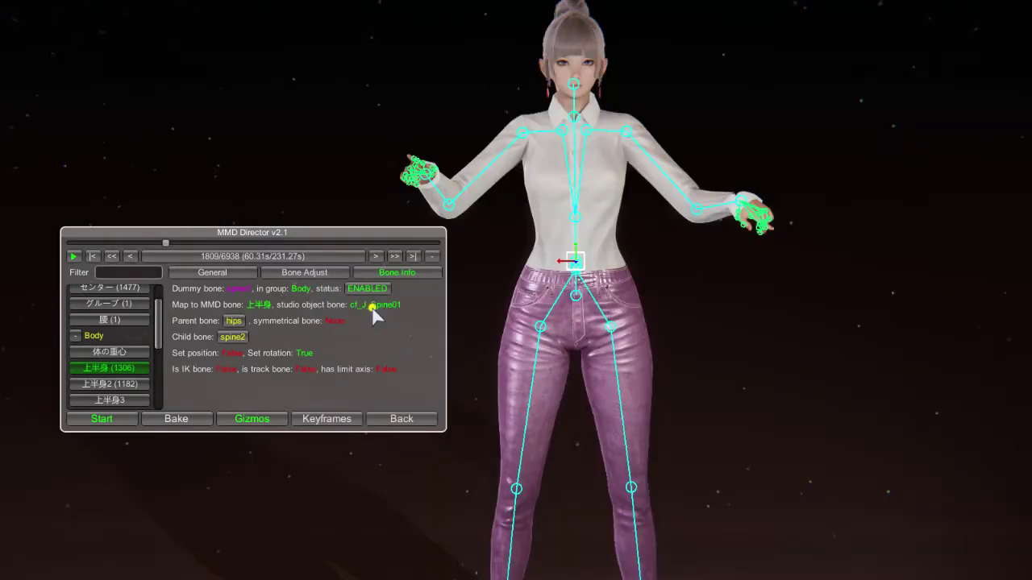
Check which studio object bones are mapped to 上半身, 上半身2 and 体の重心.
{"action": "left_click", "coordinate": [372, 307]}
{"action": "left_click", "coordinate": [129, 384]}
{"action": "left_click", "coordinate": [376, 307]}
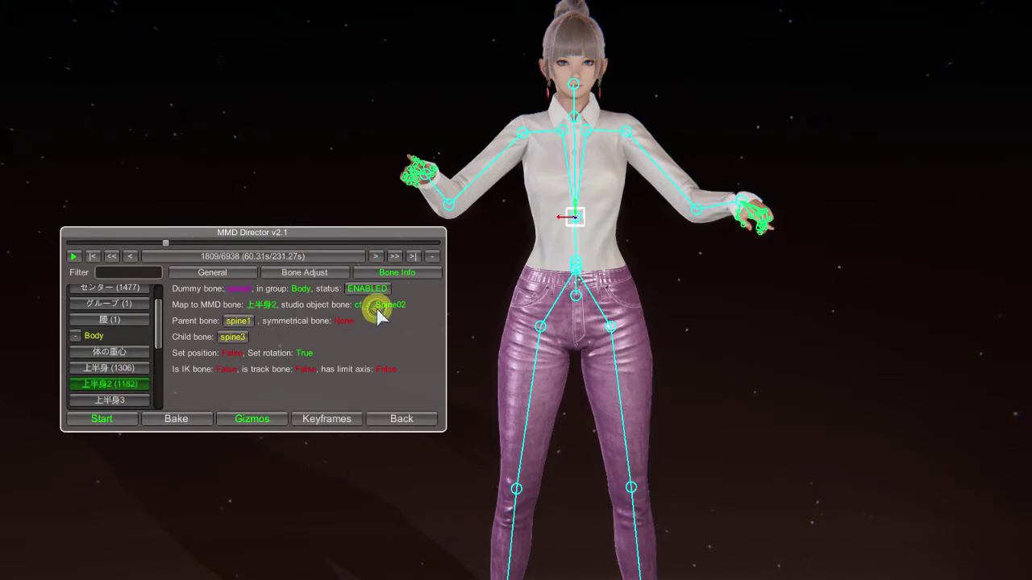
{"action": "left_click", "coordinate": [129, 352]}
{"action": "left_click", "coordinate": [364, 305]}
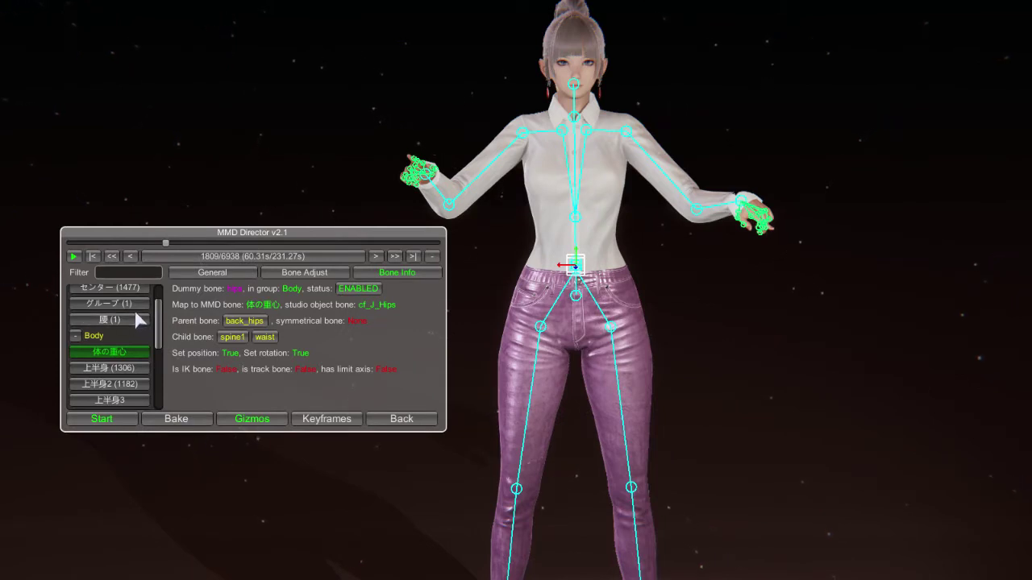
Follow the child bones from センター through groove and 腰 to hips, checking each studio object bone mapping.
{"action": "scroll", "coordinate": [136, 316], "scroll_direction": "up", "scroll_amount": 2}
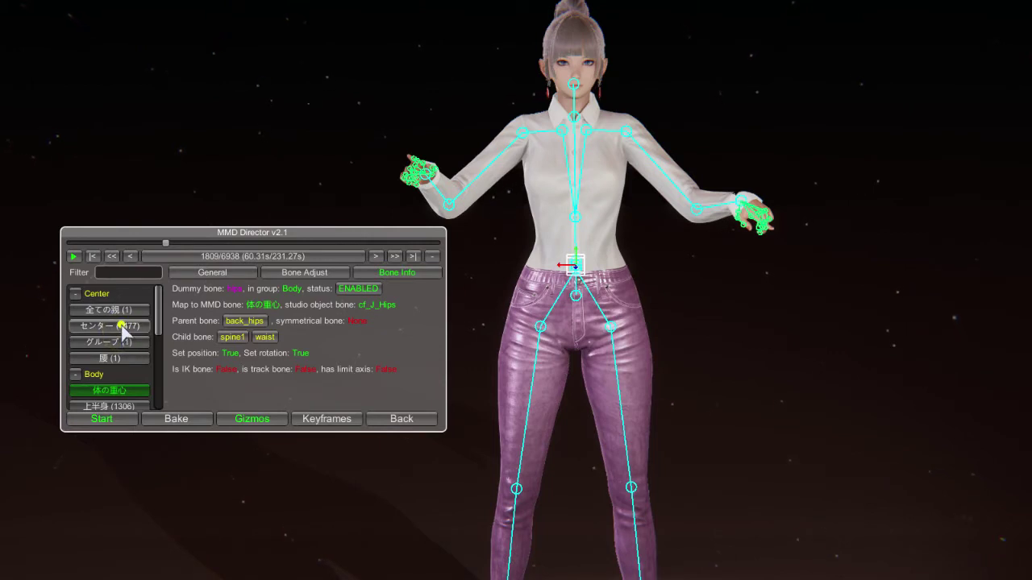
{"action": "left_click", "coordinate": [126, 327]}
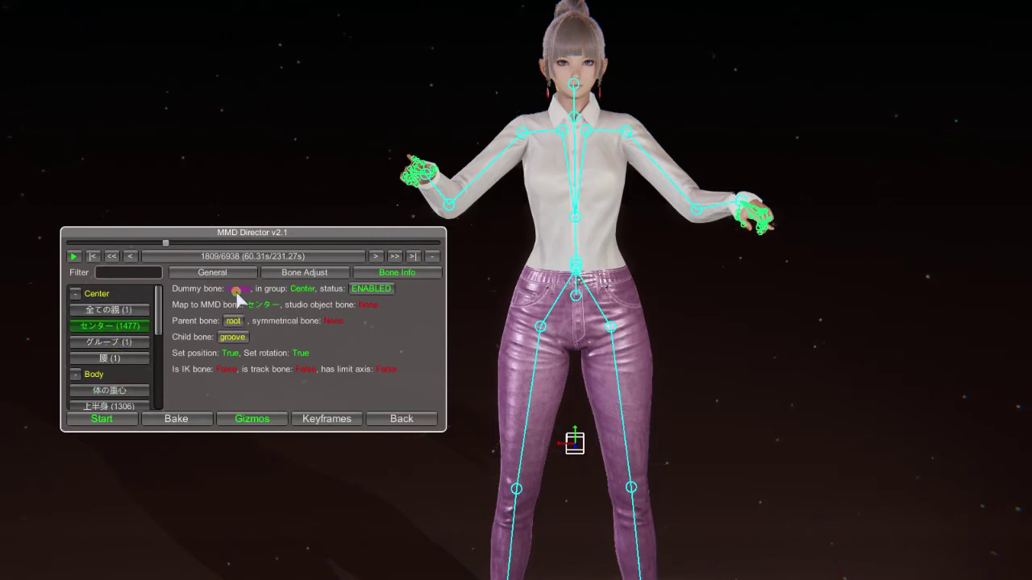
{"action": "left_click", "coordinate": [365, 307]}
{"action": "left_click", "coordinate": [232, 337]}
{"action": "left_click", "coordinate": [238, 336]}
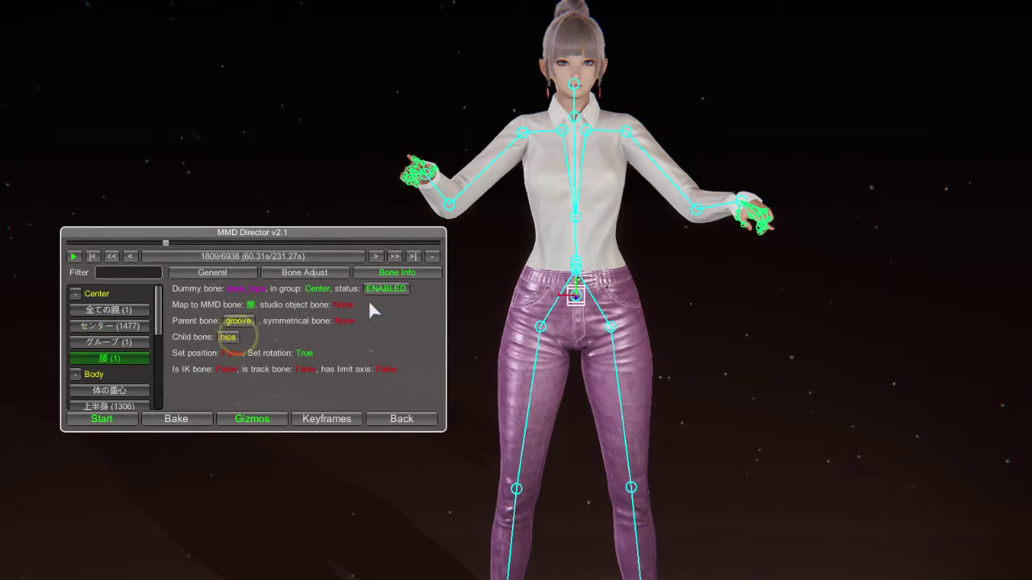
{"action": "left_click", "coordinate": [237, 335]}
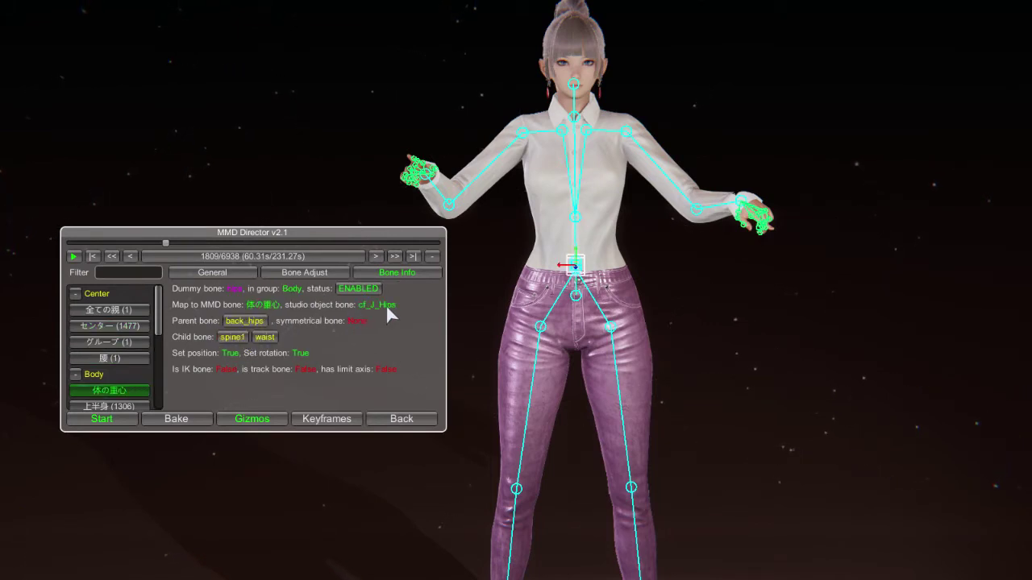
{"action": "left_click", "coordinate": [369, 312]}
Inspect the bone information of 上半身, 上半身2, 上半身3 and 下半身 in the Body group.
{"action": "scroll", "coordinate": [132, 403], "scroll_direction": "down", "scroll_amount": 1}
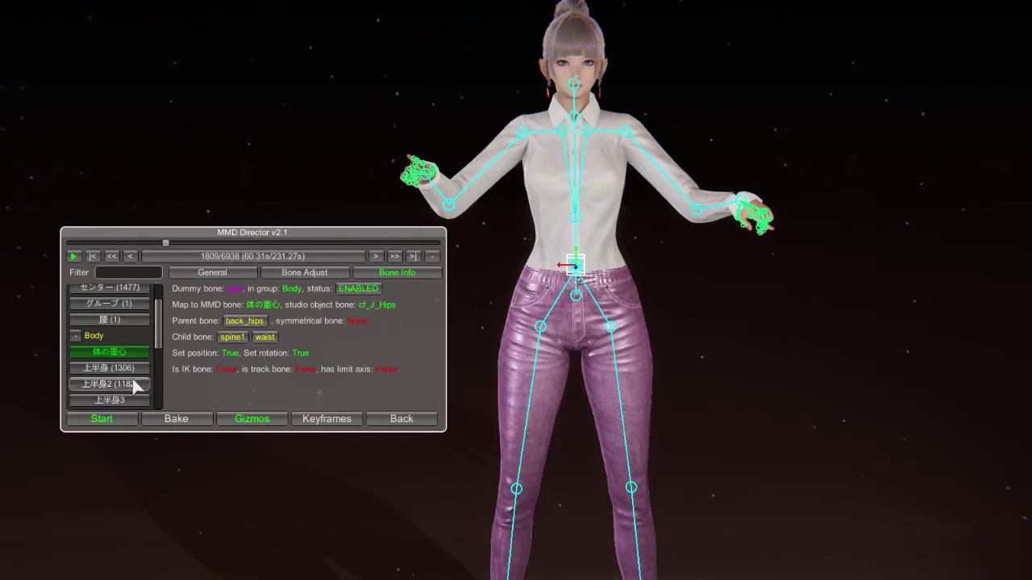
{"action": "left_click", "coordinate": [128, 368]}
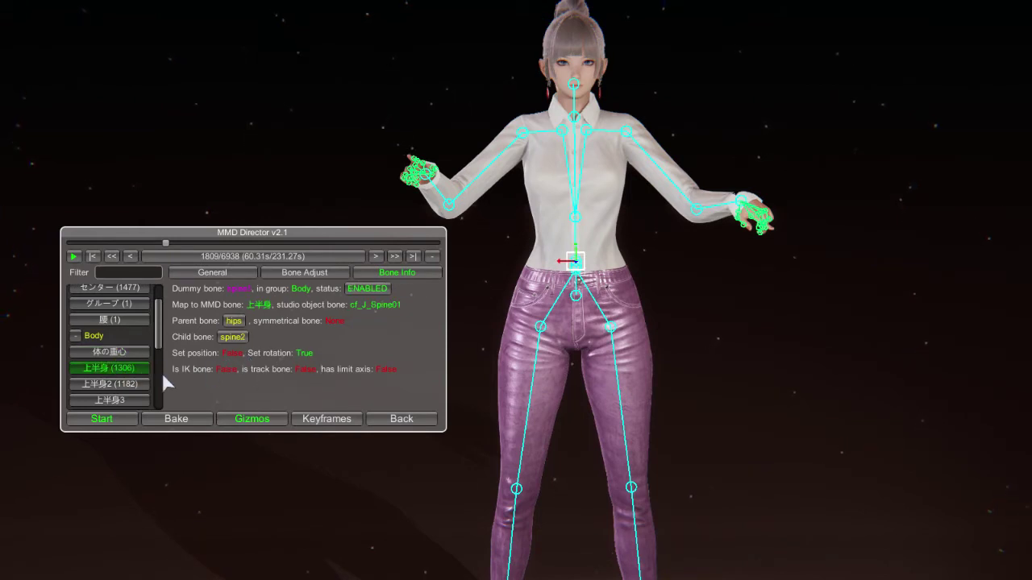
{"action": "left_click", "coordinate": [115, 385]}
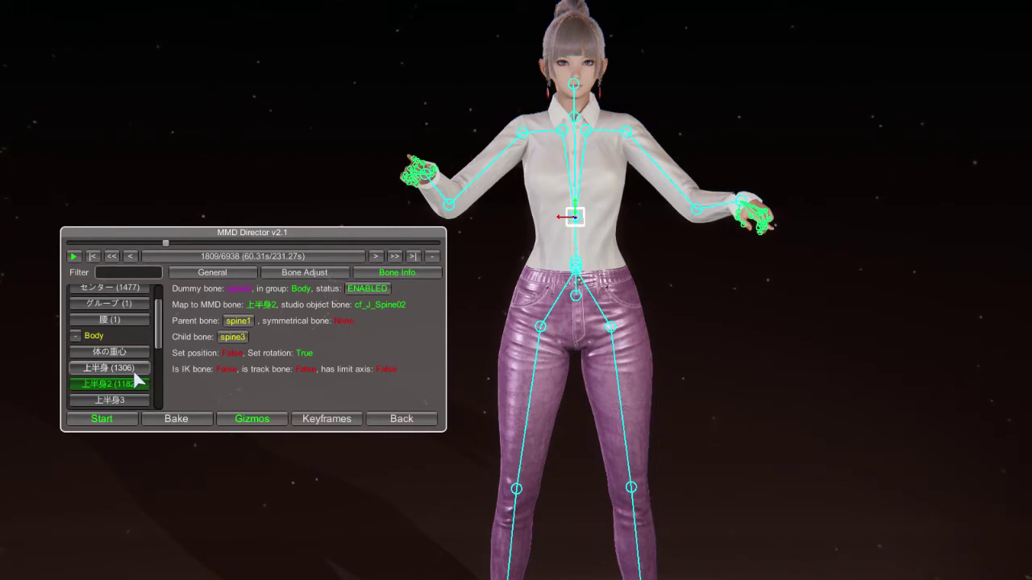
{"action": "left_click", "coordinate": [131, 399]}
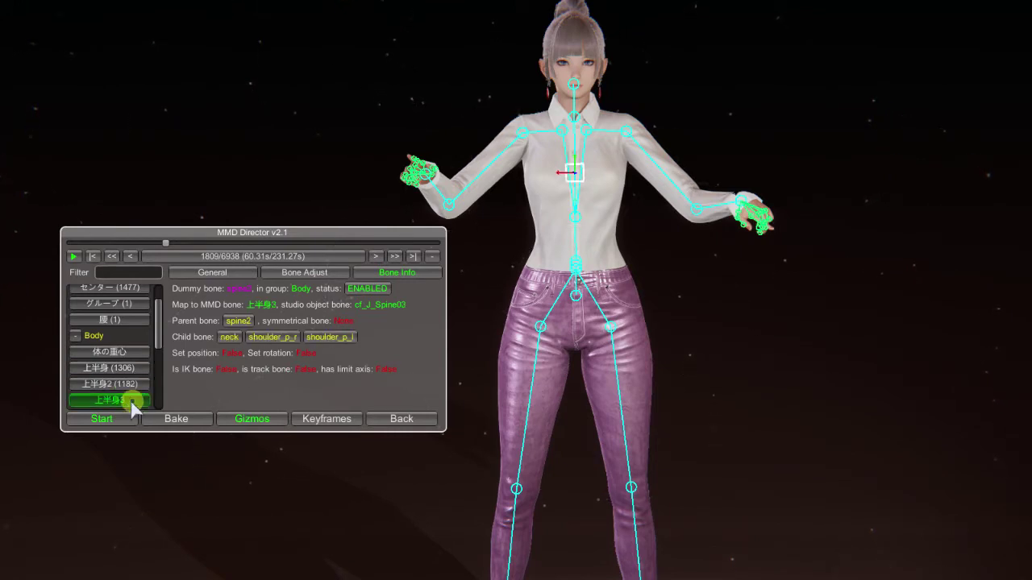
{"action": "scroll", "coordinate": [125, 382], "scroll_direction": "down", "scroll_amount": 3}
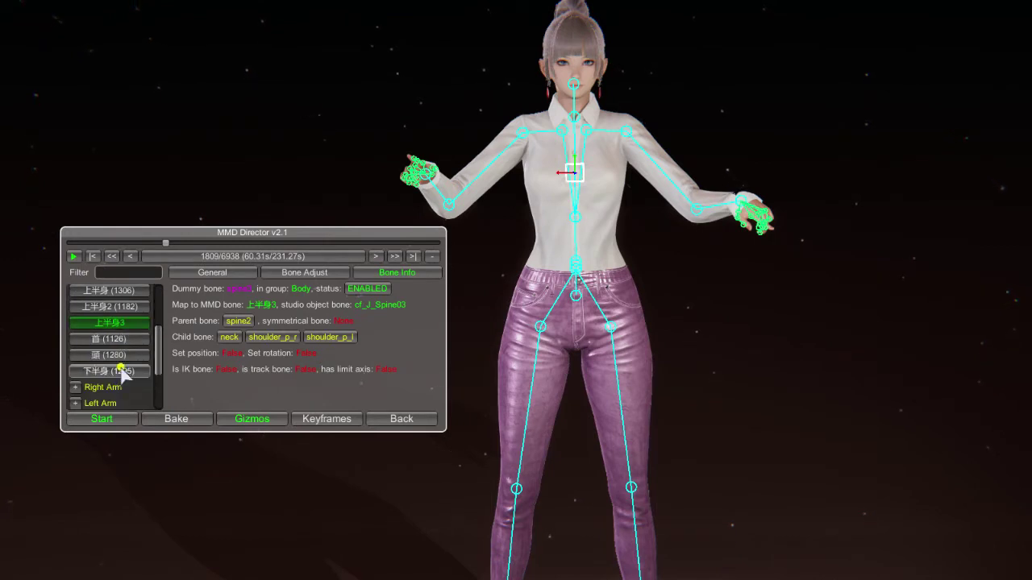
{"action": "left_click", "coordinate": [121, 370]}
{"action": "scroll", "coordinate": [120, 362], "scroll_direction": "up", "scroll_amount": 4}
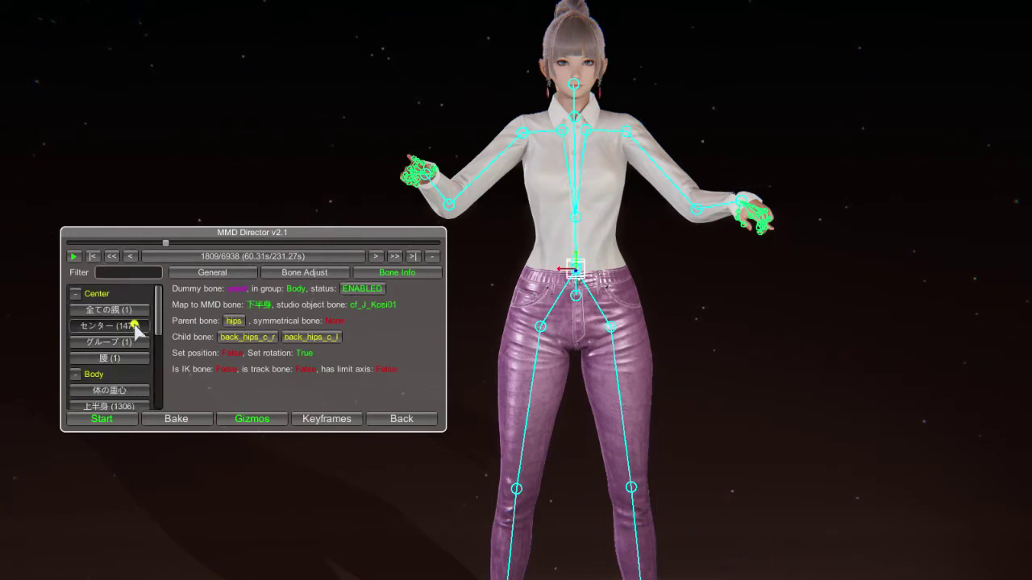
Examine the Bone Adjust settings of センター and of the Right Arm bones 右肩 and 右腕.
{"action": "left_click", "coordinate": [134, 324]}
{"action": "left_click", "coordinate": [295, 271]}
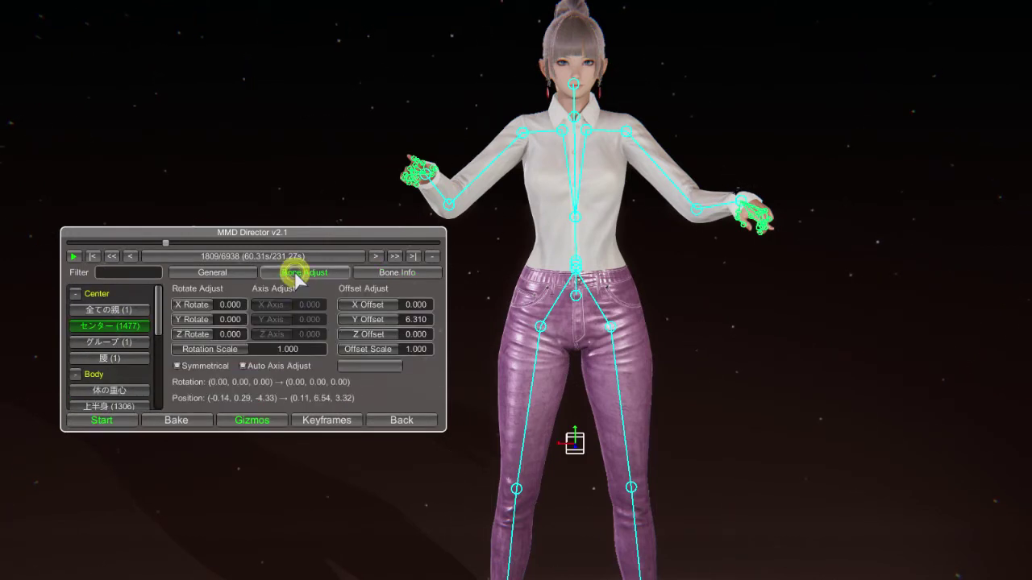
{"action": "scroll", "coordinate": [92, 379], "scroll_direction": "down", "scroll_amount": 4}
{"action": "left_click", "coordinate": [75, 387]}
{"action": "scroll", "coordinate": [127, 363], "scroll_direction": "down", "scroll_amount": 5}
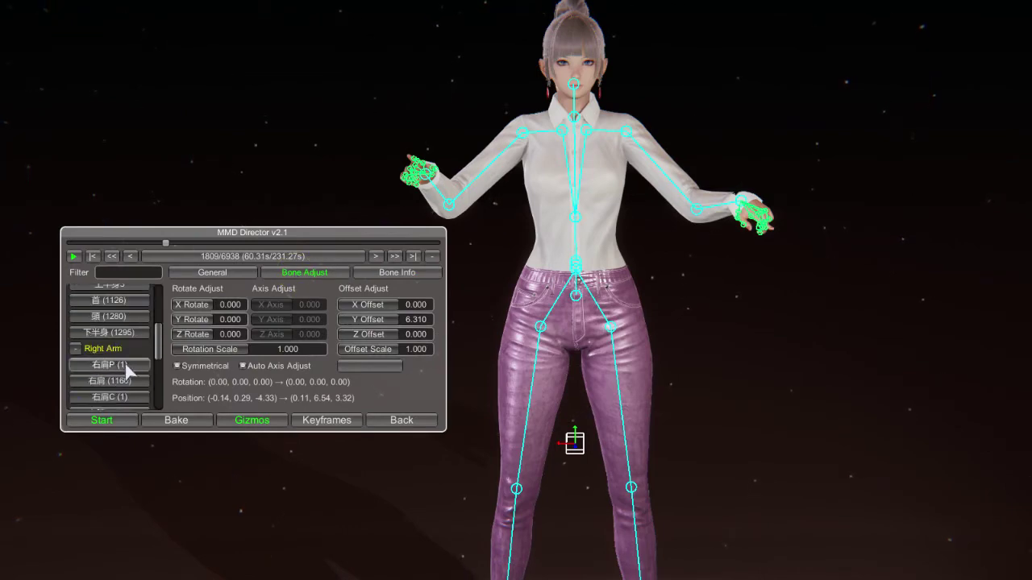
{"action": "left_click", "coordinate": [129, 342]}
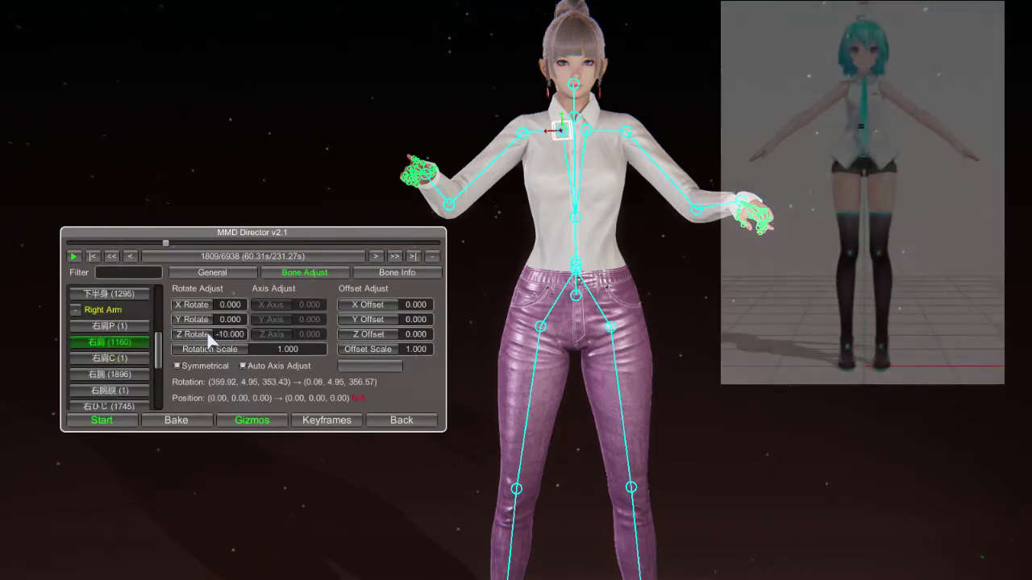
{"action": "left_click", "coordinate": [191, 334]}
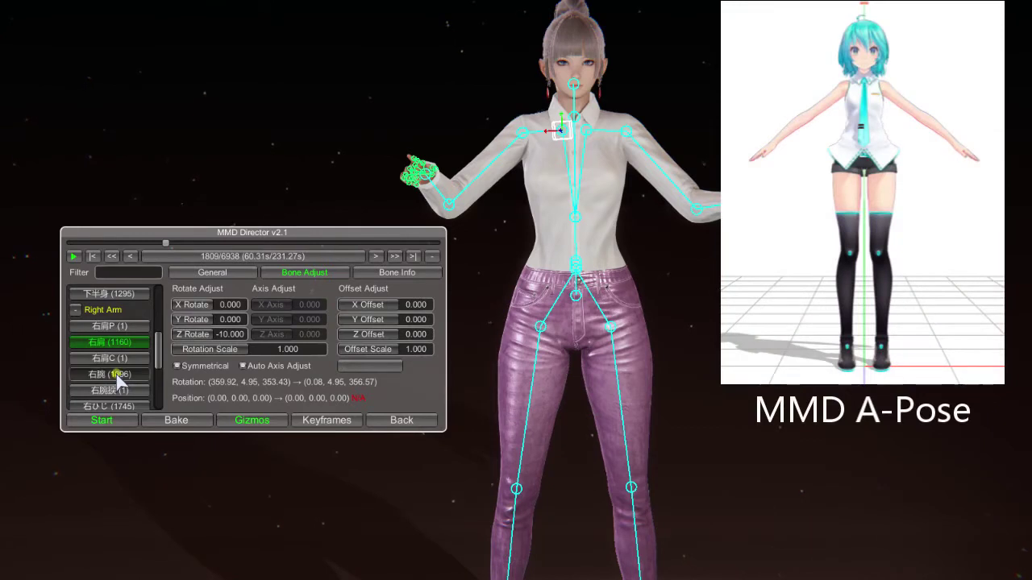
{"action": "left_click", "coordinate": [116, 374]}
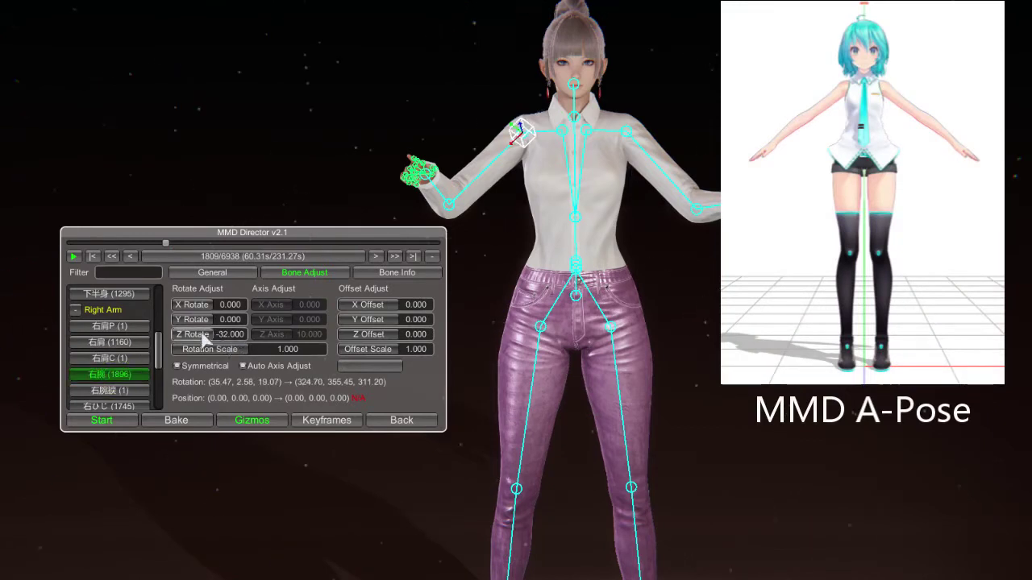
Try different Z Rotate values, including 2, on the 右腕 bone and restore its defaults.
{"action": "left_click_drag", "start_coordinate": [191, 339], "coordinate": [334, 369]}
{"action": "left_click", "coordinate": [360, 368]}
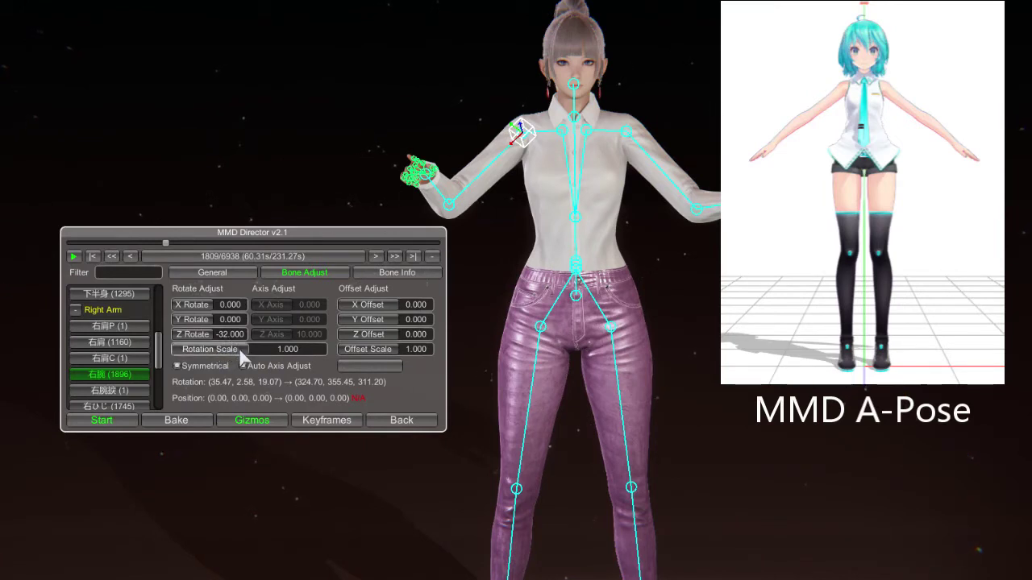
{"action": "left_click_drag", "start_coordinate": [189, 335], "coordinate": [210, 341]}
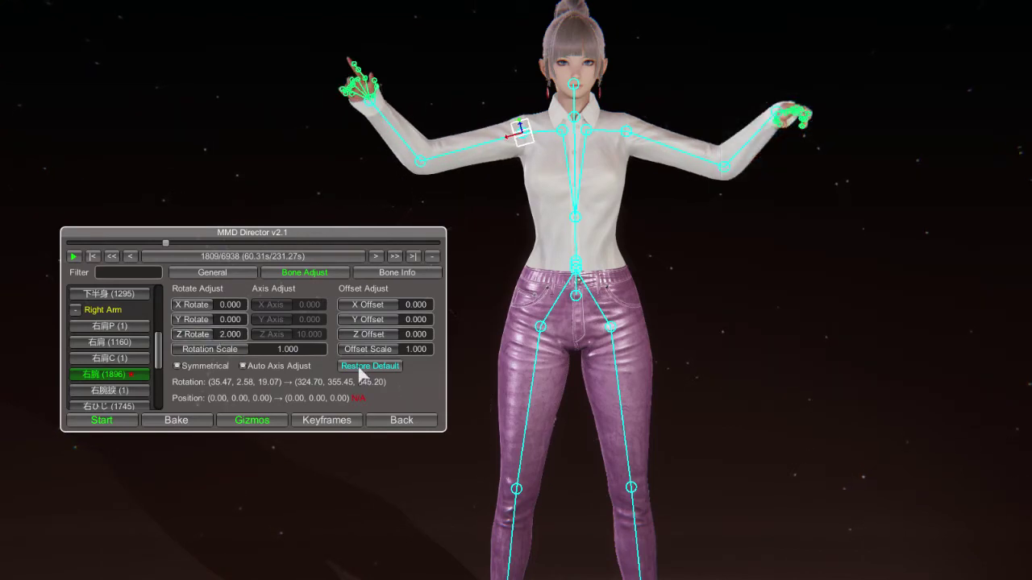
{"action": "left_click", "coordinate": [357, 364]}
Try a manual Z Axis of 51.1 and a Rotation Scale of 0.98 on 右腕, returning to automatic axis adjustment and default values.
{"action": "left_click", "coordinate": [244, 365]}
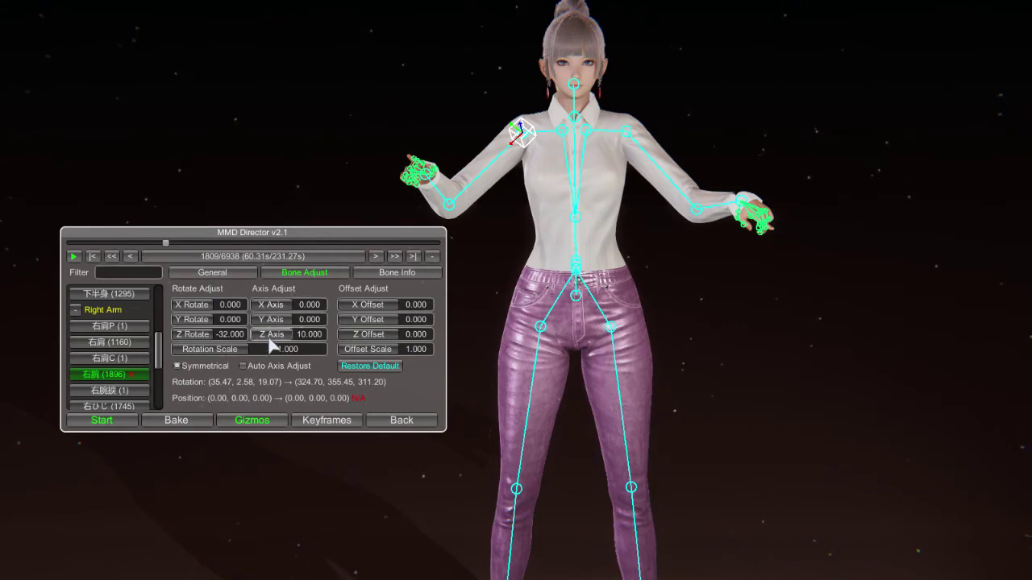
{"action": "mouse_move", "coordinate": [271, 340]}
{"action": "left_mouse_down"}
{"action": "mouse_move", "coordinate": [286, 335]}
{"action": "mouse_move", "coordinate": [261, 334]}
{"action": "mouse_move", "coordinate": [290, 335]}
{"action": "mouse_move", "coordinate": [273, 339]}
{"action": "left_mouse_up"}
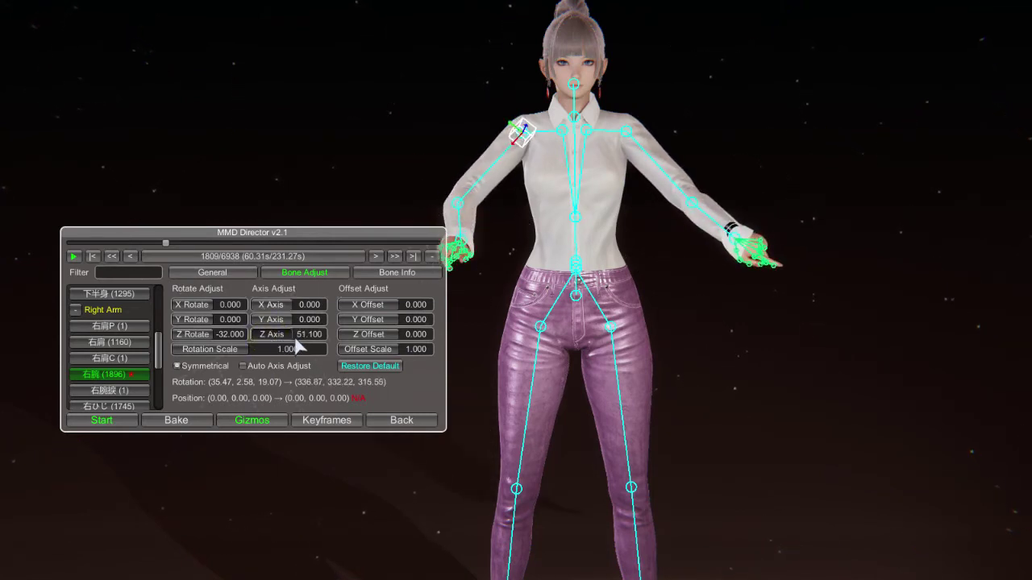
{"action": "left_click", "coordinate": [289, 364]}
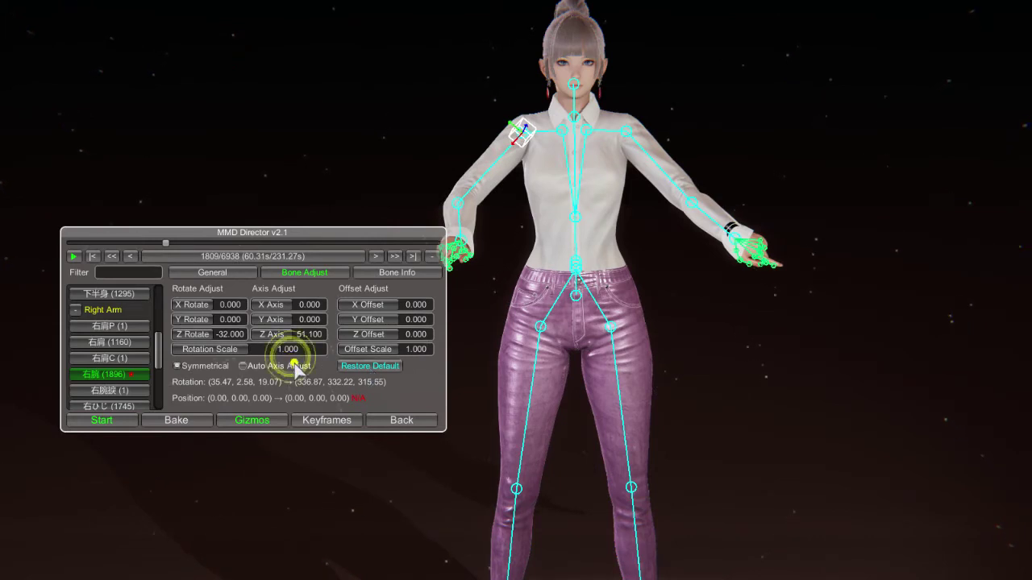
{"action": "mouse_move", "coordinate": [216, 353]}
{"action": "left_mouse_down"}
{"action": "mouse_move", "coordinate": [230, 354]}
{"action": "mouse_move", "coordinate": [215, 357]}
{"action": "left_mouse_up"}
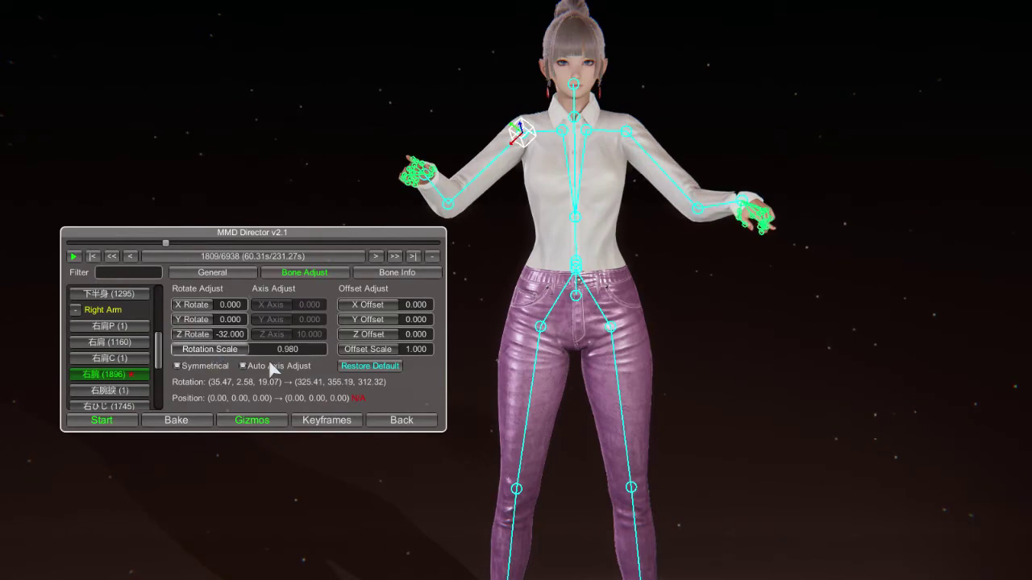
{"action": "left_click", "coordinate": [352, 368]}
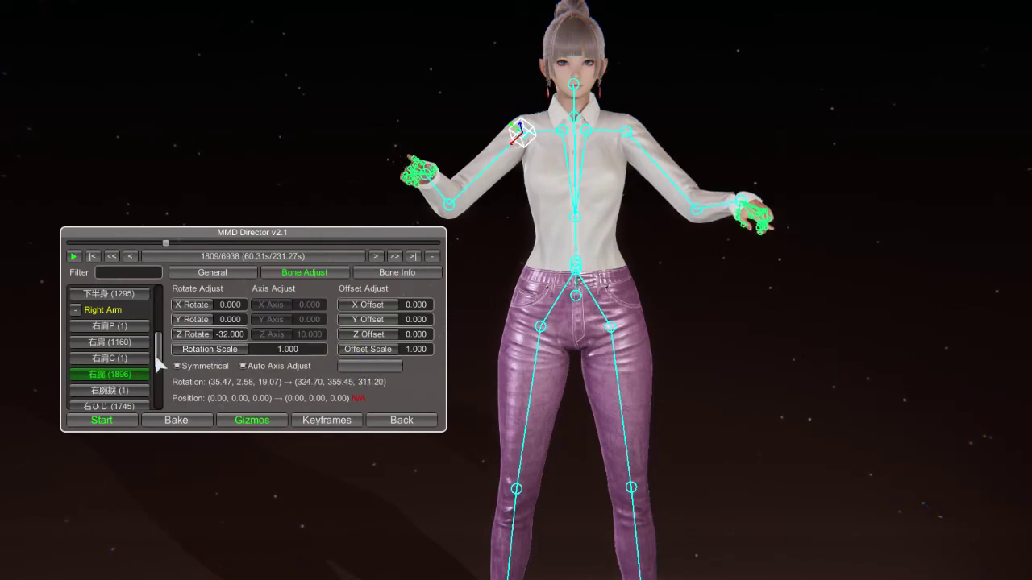
Examine the Bone Adjust settings of 両目, 右目 and 左目 in the Eyes group.
{"action": "scroll", "coordinate": [152, 343], "scroll_direction": "down", "scroll_amount": 6}
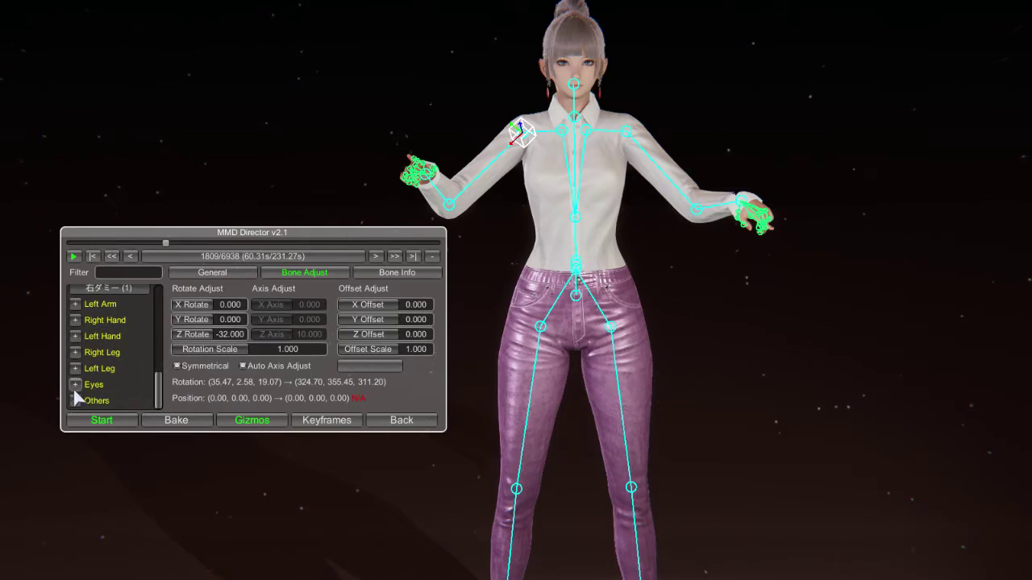
{"action": "left_click", "coordinate": [75, 385]}
{"action": "left_click", "coordinate": [119, 354]}
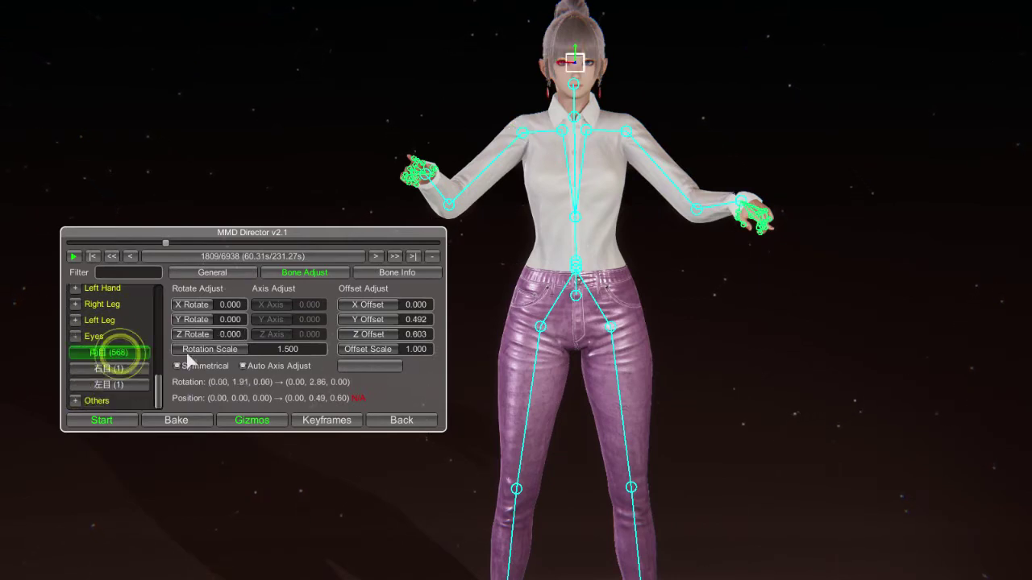
{"action": "left_click", "coordinate": [139, 367]}
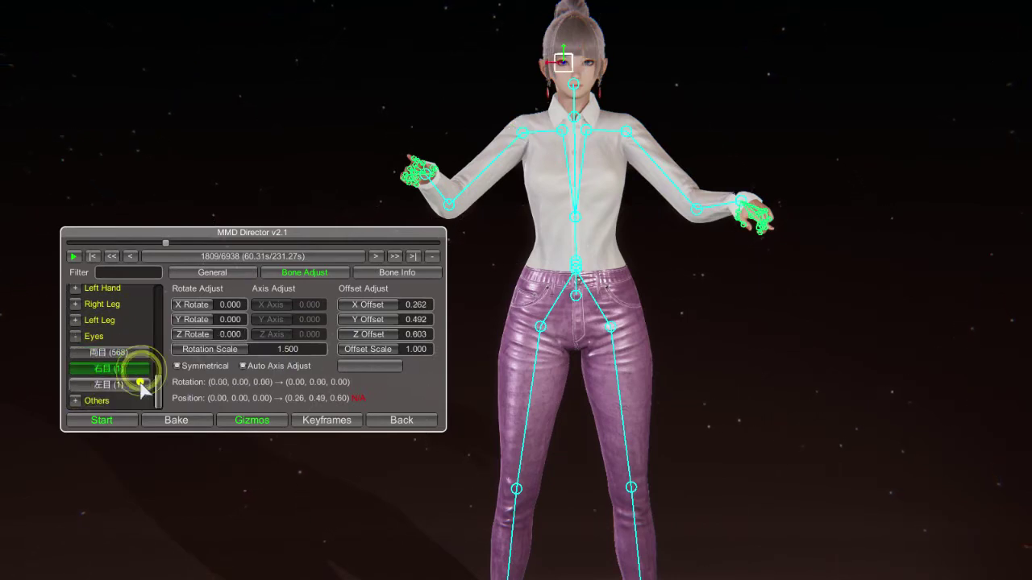
{"action": "left_click", "coordinate": [138, 384]}
{"action": "left_click", "coordinate": [138, 352]}
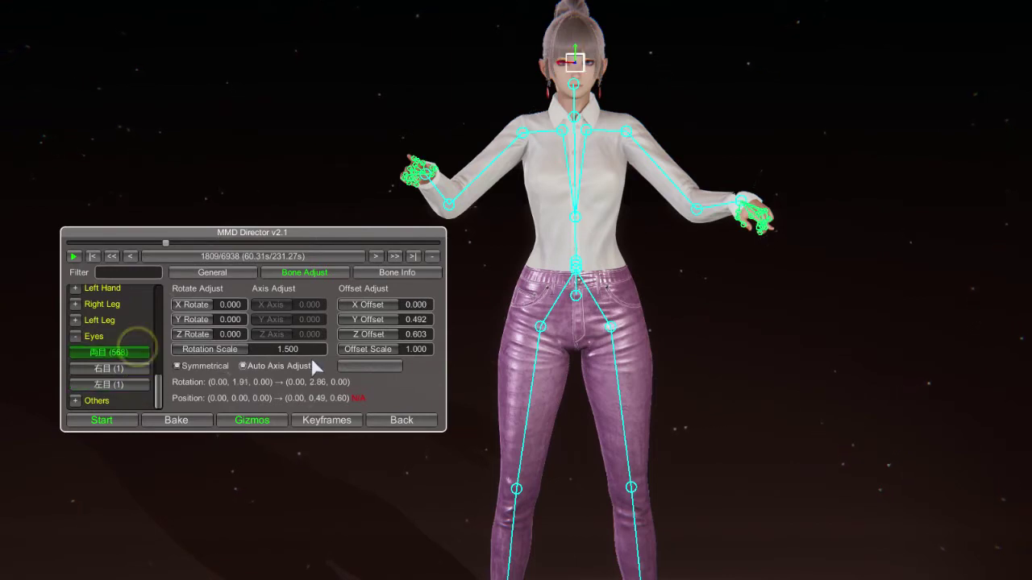
{"action": "left_click", "coordinate": [75, 336]}
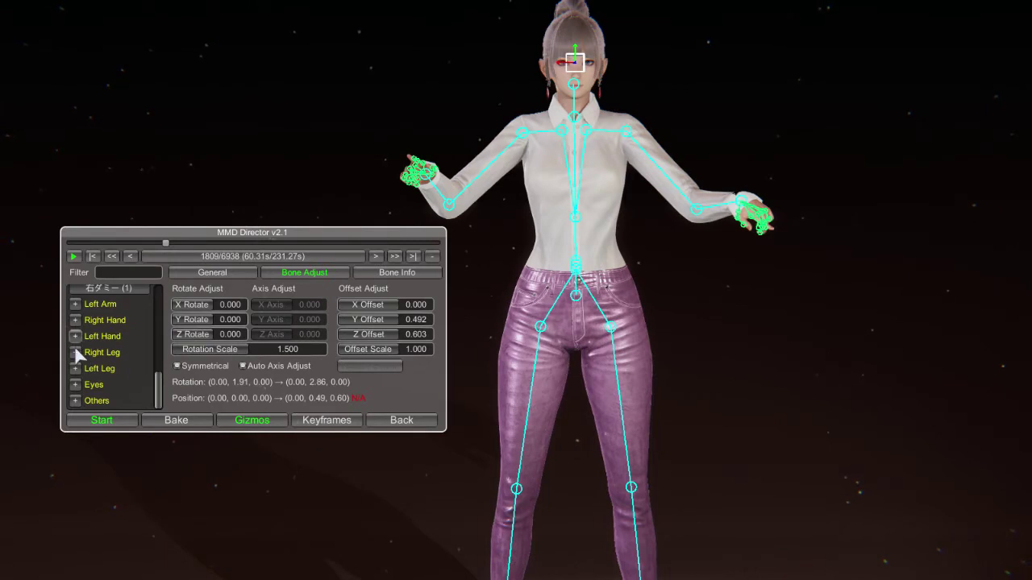
Reduce the Rotation Scale of the 首 bone in the Body group to 0.741.
{"action": "scroll", "coordinate": [78, 363], "scroll_direction": "up", "scroll_amount": 8}
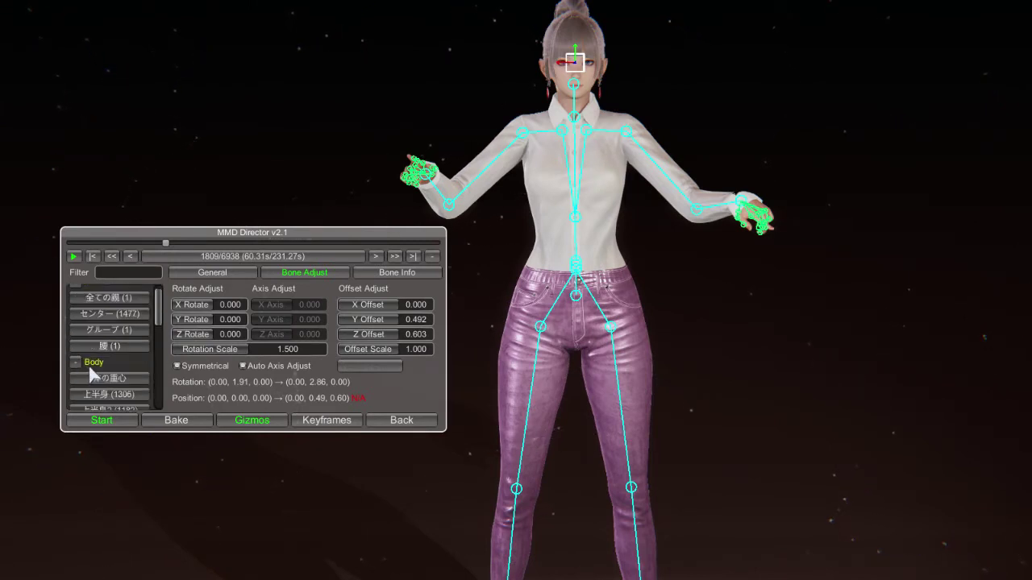
{"action": "scroll", "coordinate": [121, 367], "scroll_direction": "down", "scroll_amount": 4}
{"action": "left_click", "coordinate": [113, 366]}
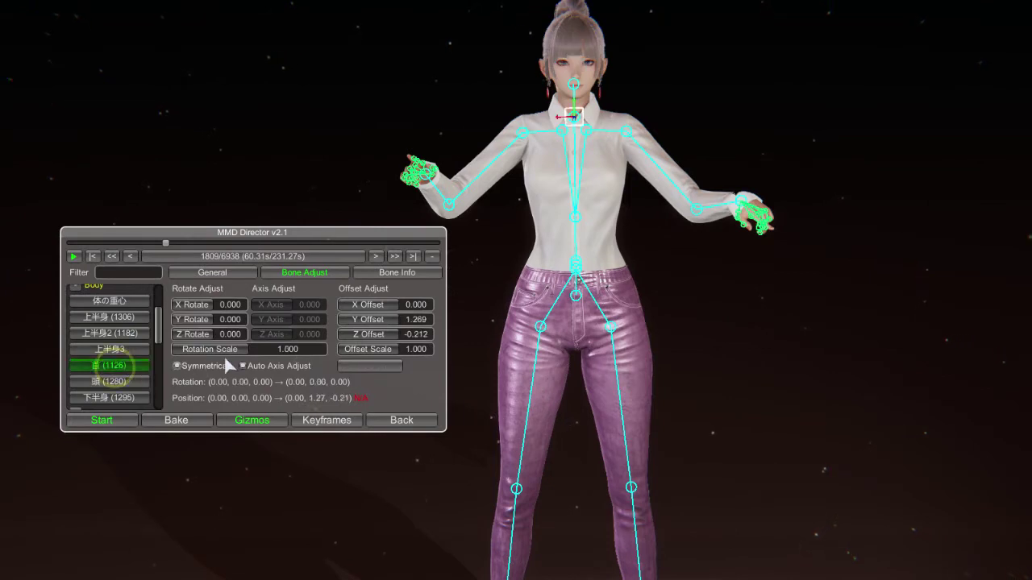
{"action": "left_click_drag", "start_coordinate": [216, 353], "coordinate": [205, 352]}
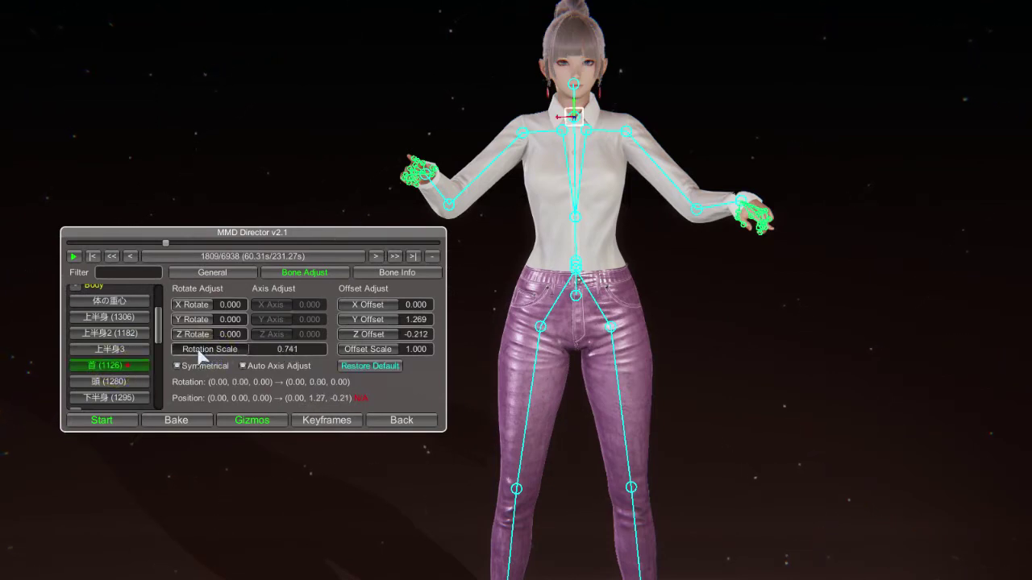
Try a Rotation Scale of 0.74 on the 頭 bone, and restore the defaults of both 頭 and 首.
{"action": "left_click", "coordinate": [129, 382]}
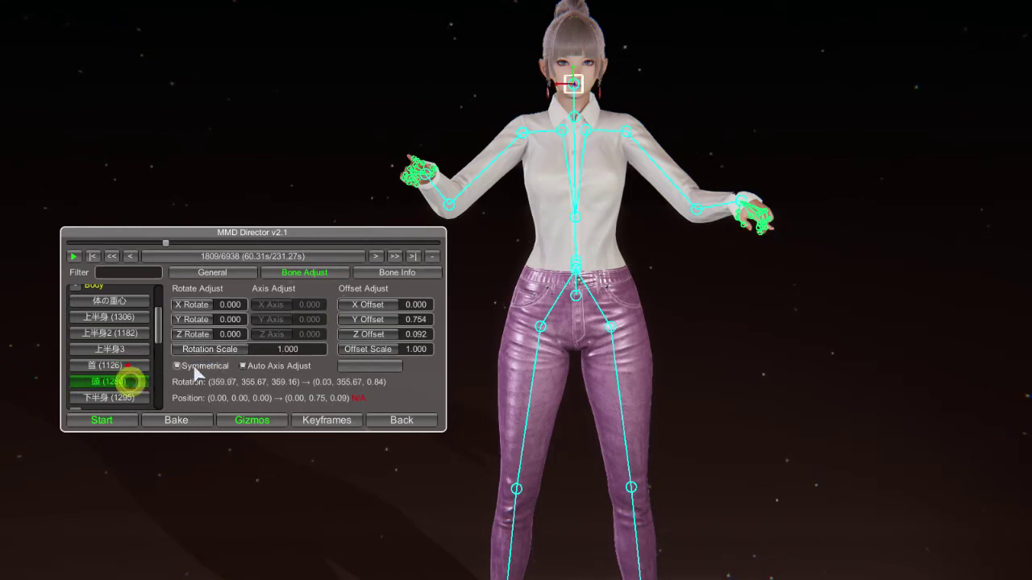
{"action": "left_click_drag", "start_coordinate": [213, 355], "coordinate": [209, 351]}
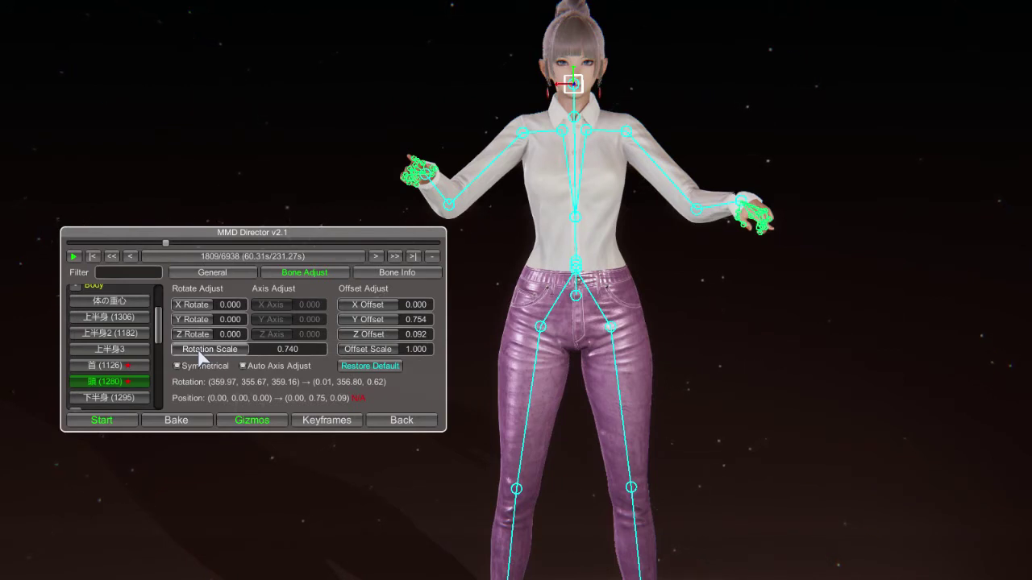
{"action": "left_click", "coordinate": [392, 372]}
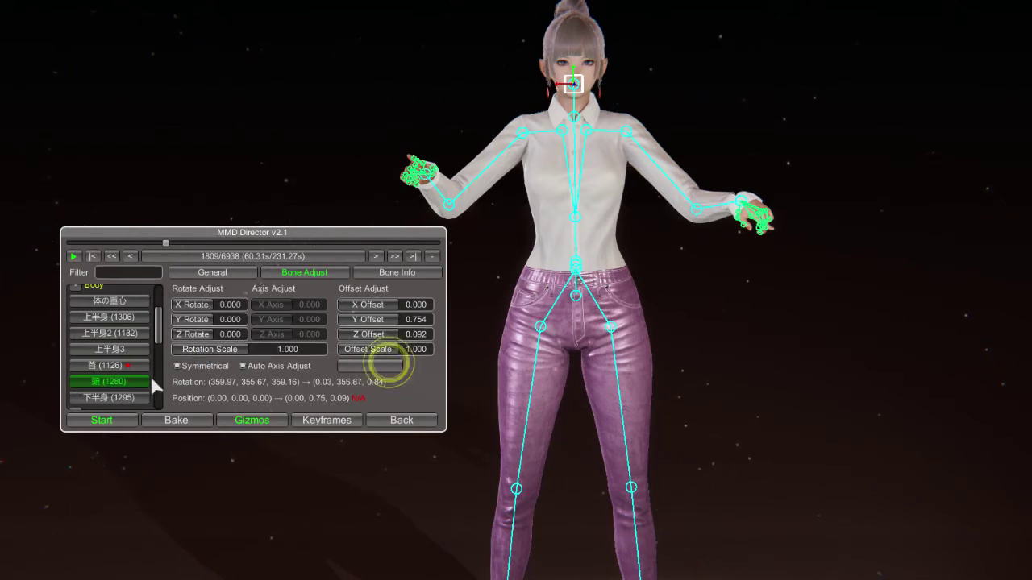
{"action": "left_click", "coordinate": [137, 365]}
{"action": "left_click", "coordinate": [368, 365]}
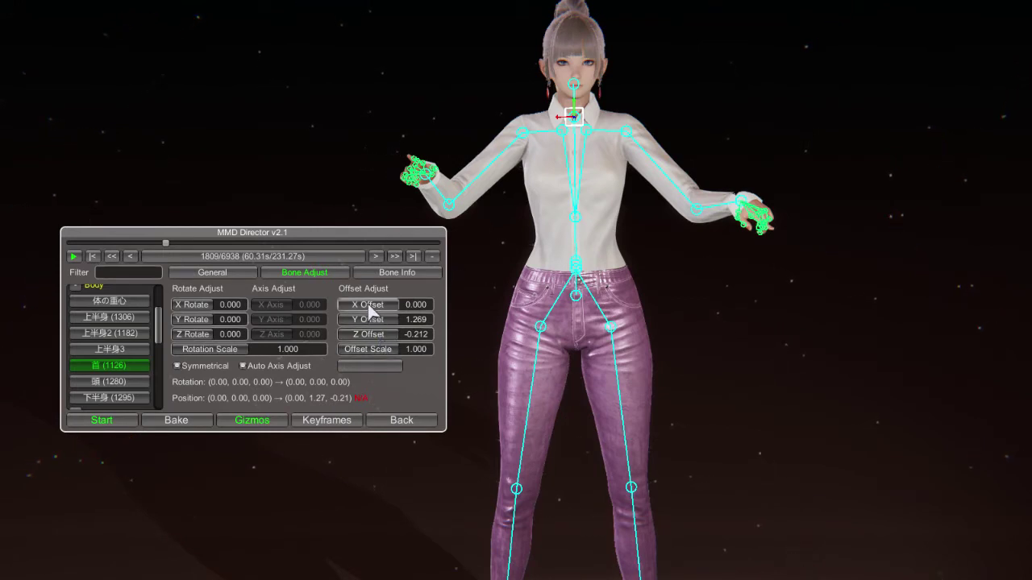
Try an X Offset of -1.02 and a Z Offset of 0.408 on the 首 bone, and restore its defaults.
{"action": "left_click_drag", "start_coordinate": [348, 306], "coordinate": [385, 313]}
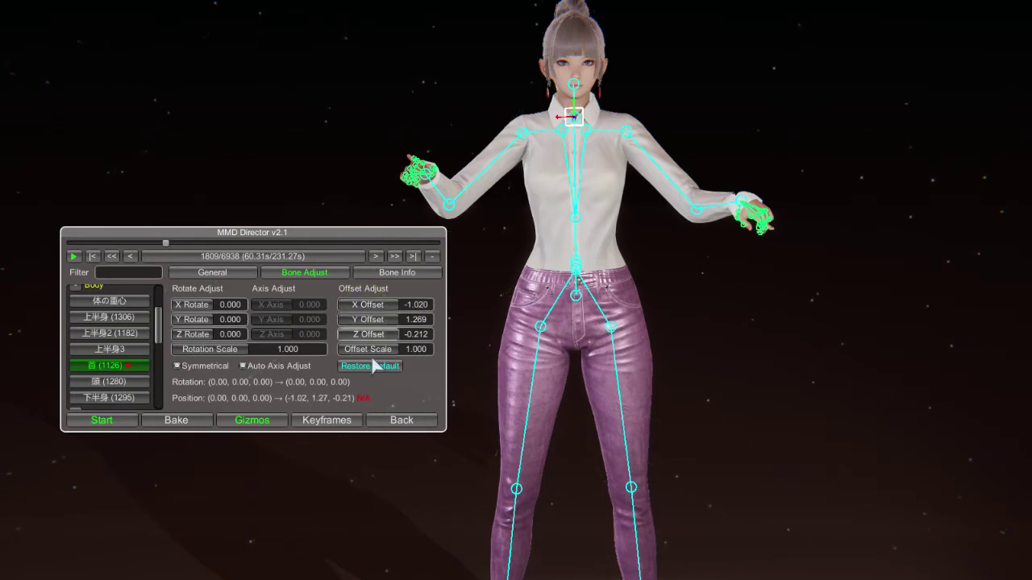
{"action": "left_click", "coordinate": [361, 408]}
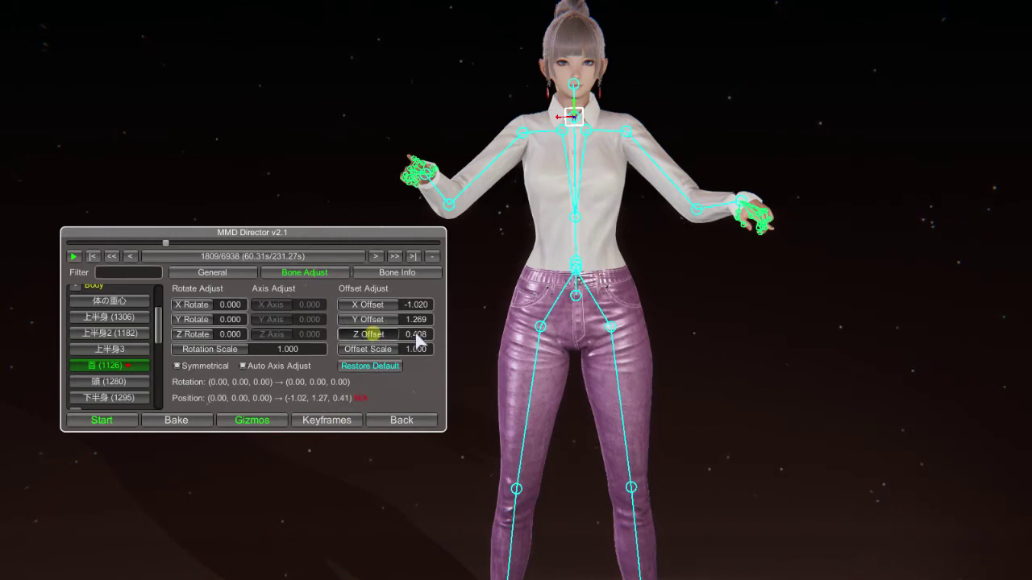
{"action": "left_click", "coordinate": [373, 367]}
Lower the Y Offset of the センター bone to 6.03, and play the before and after motion comparison.
{"action": "scroll", "coordinate": [110, 331], "scroll_direction": "up", "scroll_amount": 3}
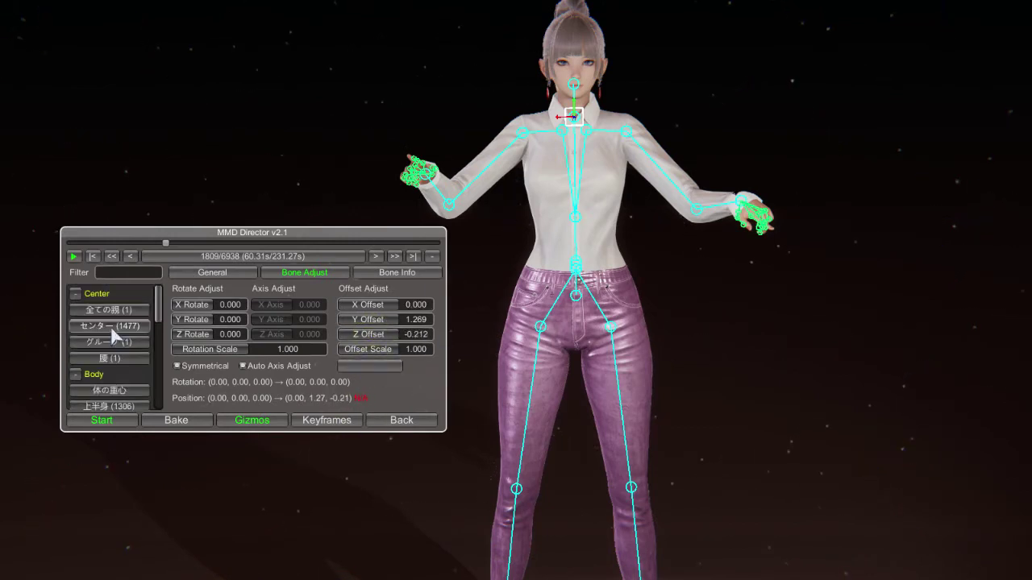
{"action": "left_click", "coordinate": [111, 328]}
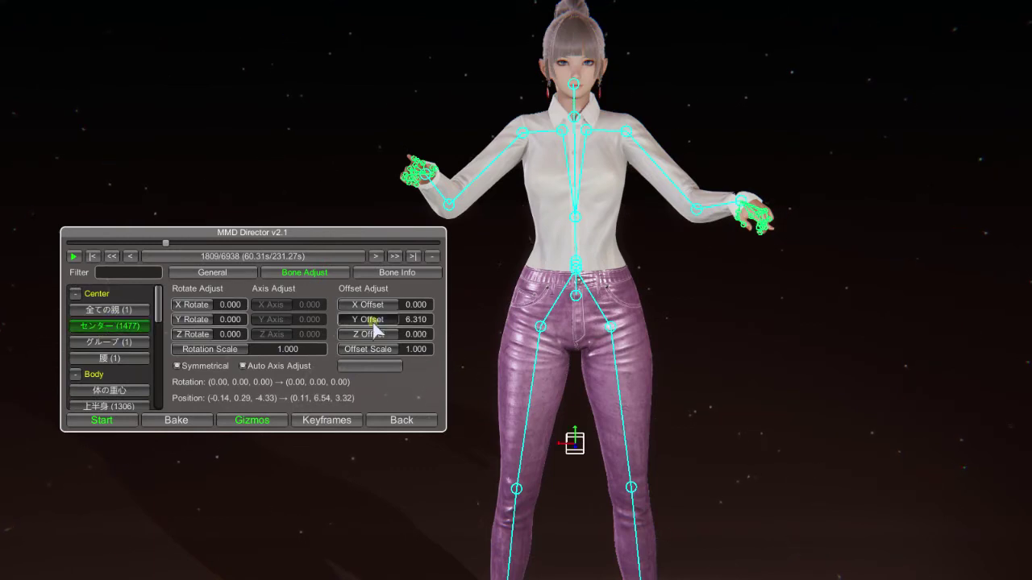
{"action": "left_click_drag", "start_coordinate": [373, 322], "coordinate": [374, 334]}
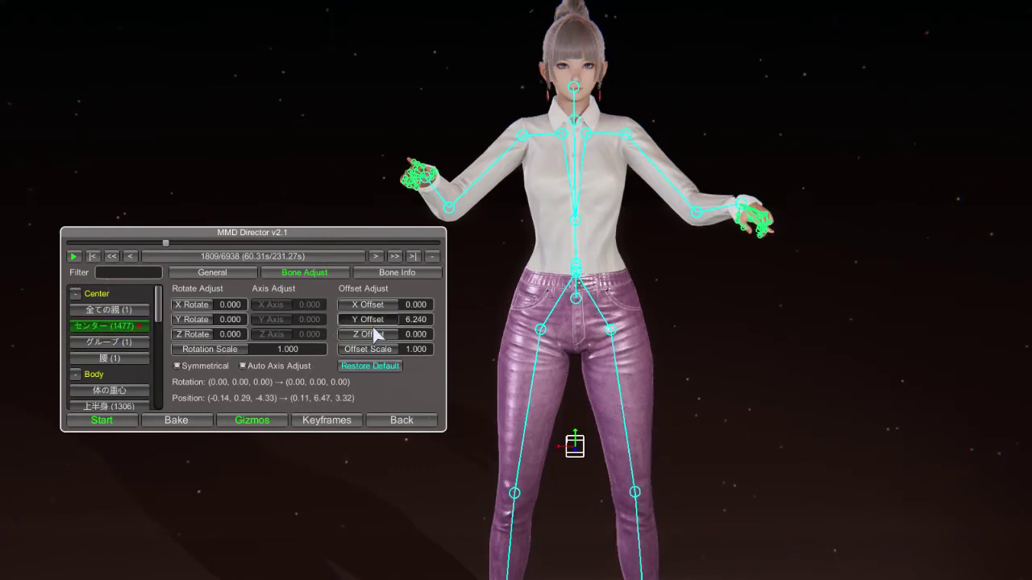
{"action": "middle_click_drag", "start_coordinate": [686, 399], "coordinate": [499, 286]}
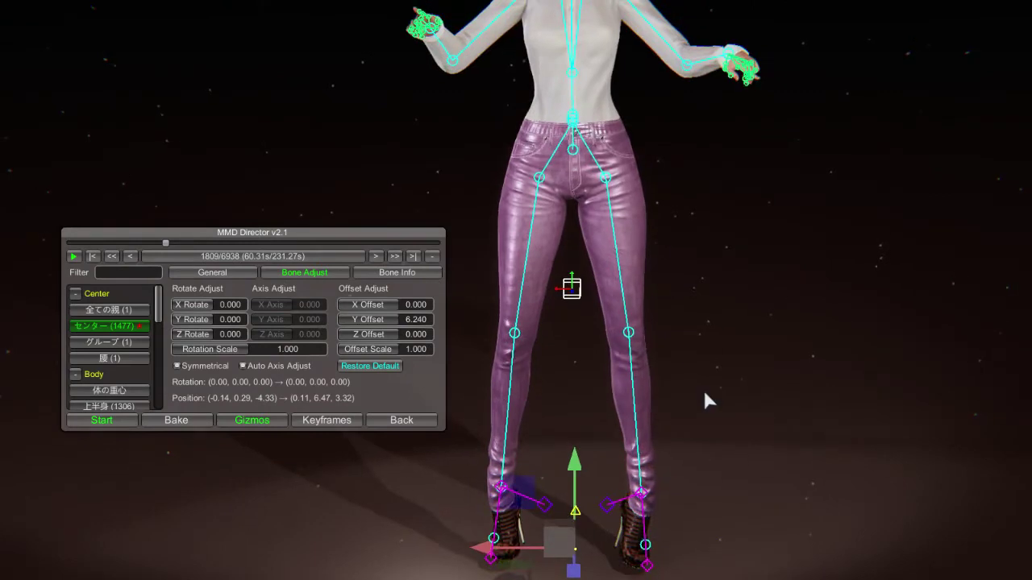
{"action": "middle_click_drag", "start_coordinate": [705, 399], "coordinate": [528, 290]}
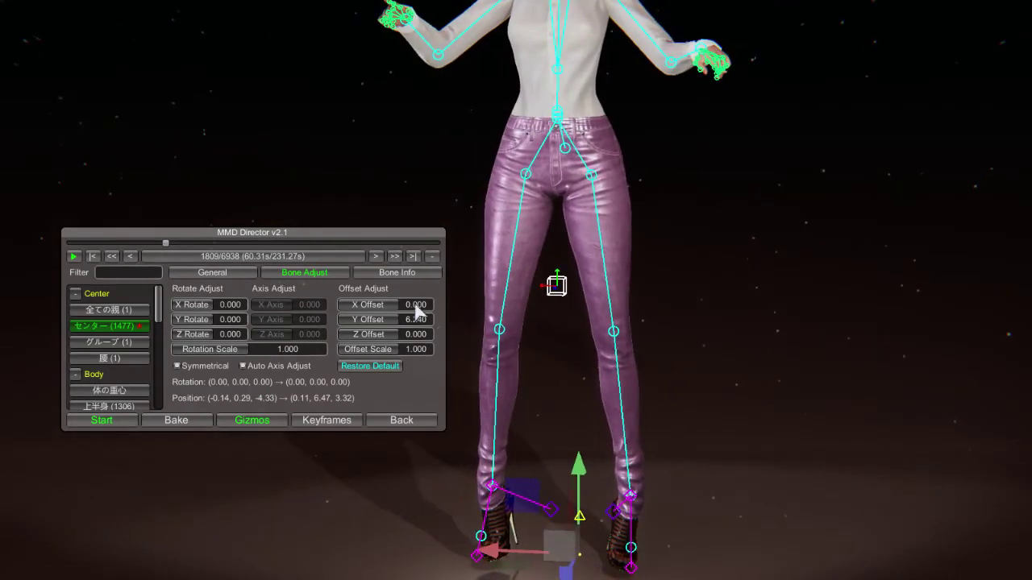
{"action": "left_click_drag", "start_coordinate": [367, 319], "coordinate": [387, 438]}
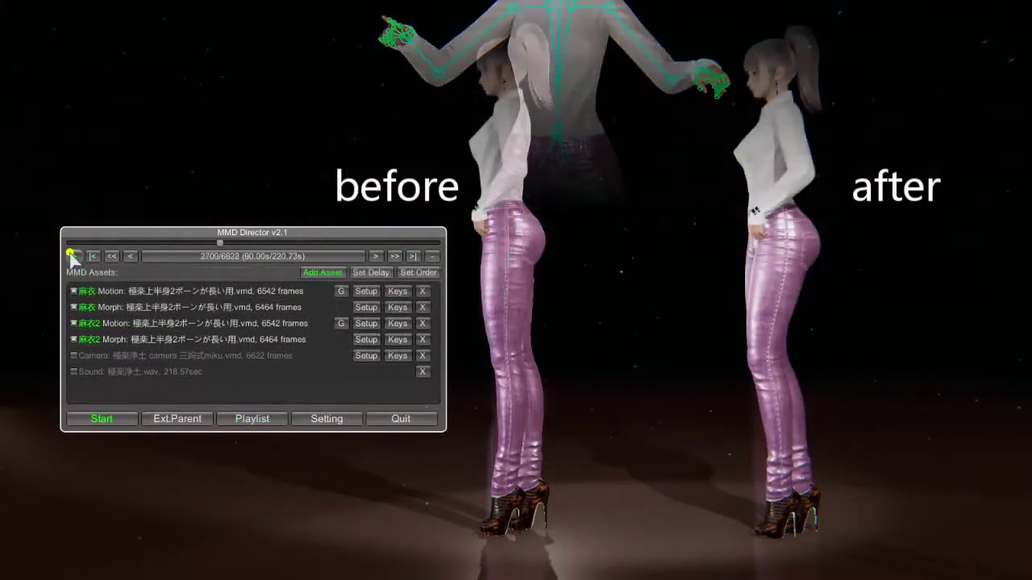
{"action": "left_click", "coordinate": [71, 255]}
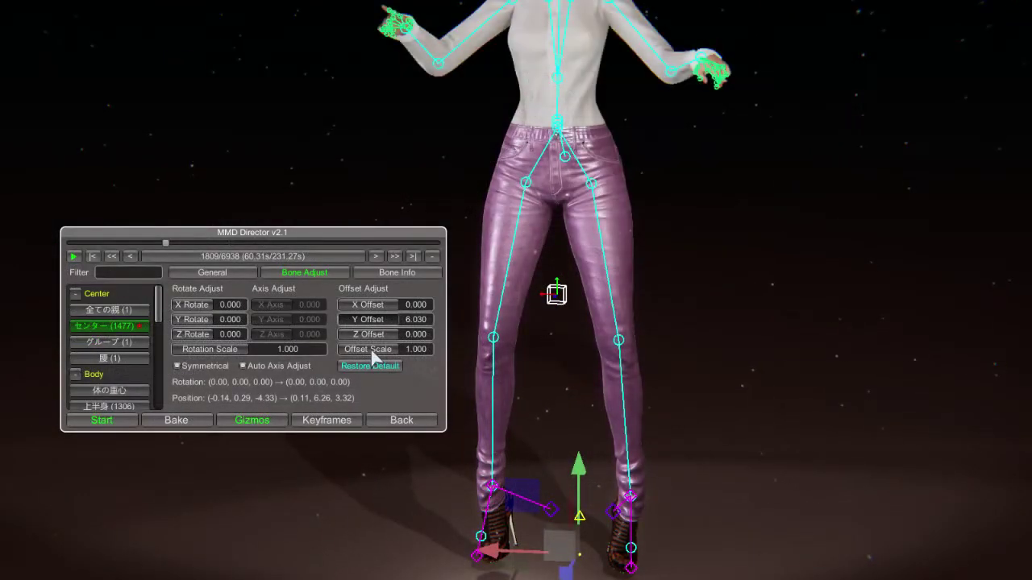
Try an Offset Scale of 0.941 on the センター bone, and restore all its default adjustments.
{"action": "mouse_move", "coordinate": [372, 352]}
{"action": "left_mouse_down"}
{"action": "mouse_move", "coordinate": [384, 352]}
{"action": "mouse_move", "coordinate": [366, 355]}
{"action": "left_mouse_up"}
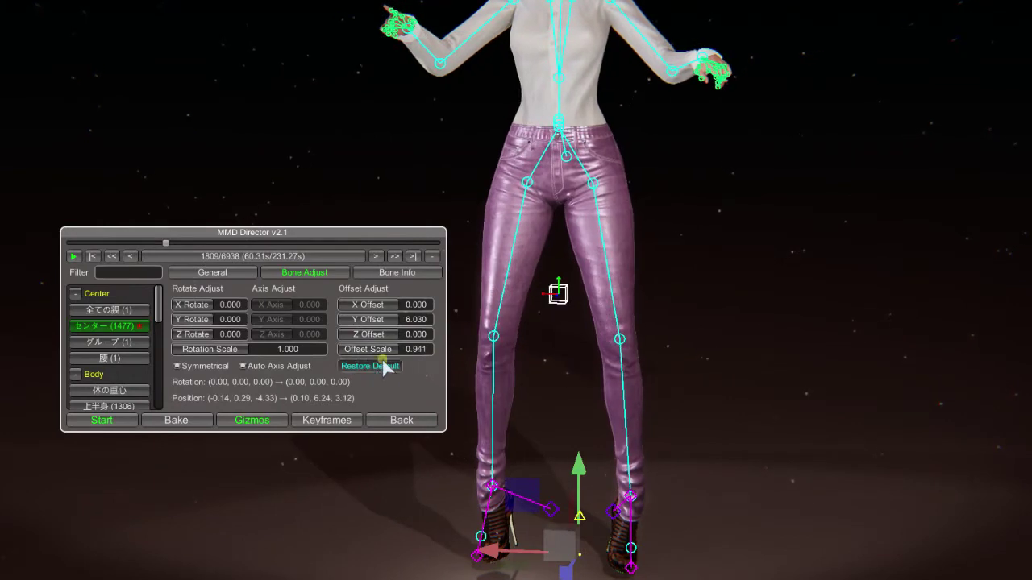
{"action": "left_click", "coordinate": [384, 366]}
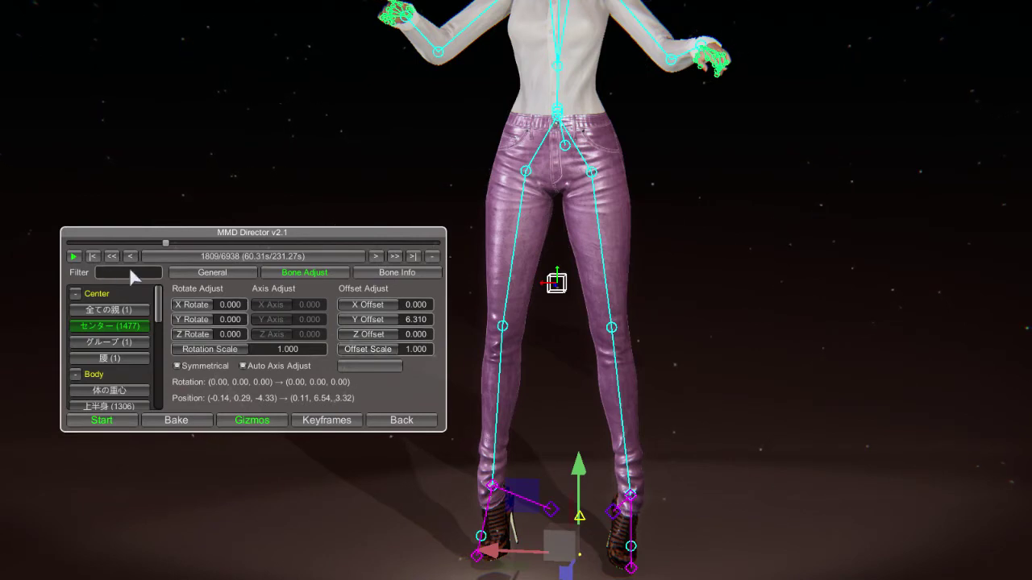
Try a Chara Scale of 1.04 in the motion's general settings, and recalculate it automatically.
{"action": "left_click", "coordinate": [202, 273]}
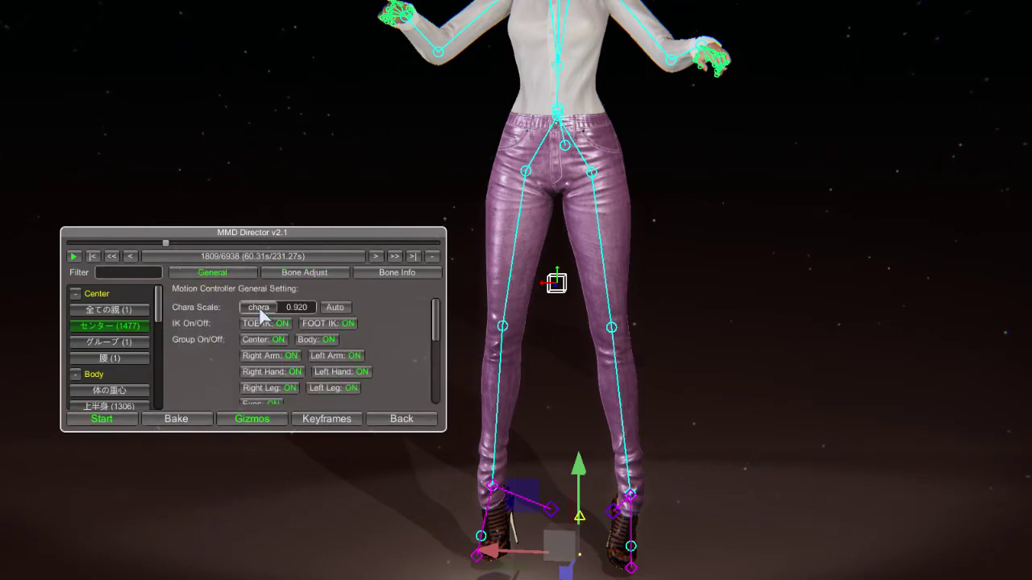
{"action": "left_click_drag", "start_coordinate": [259, 311], "coordinate": [286, 319]}
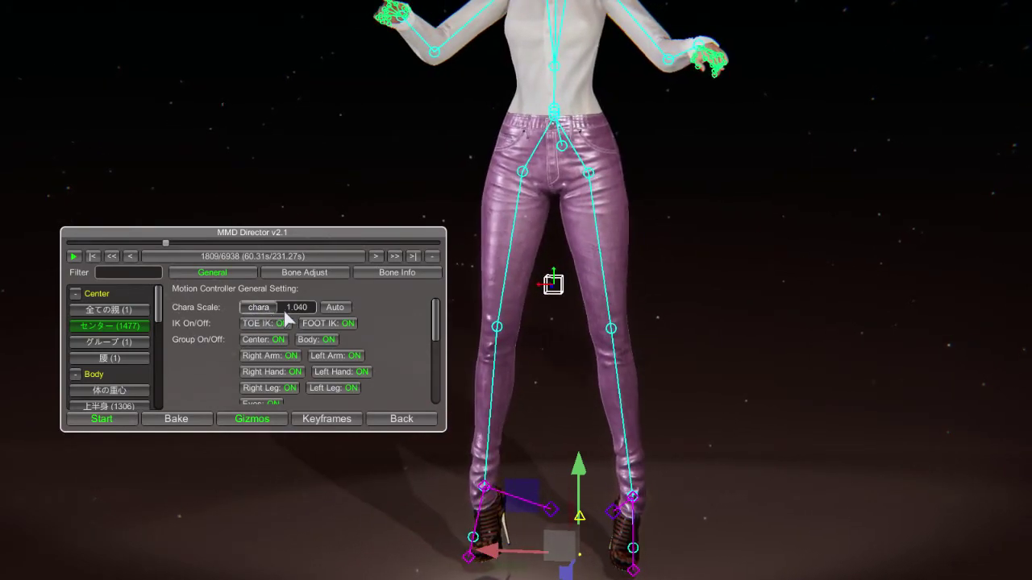
{"action": "left_click", "coordinate": [335, 308]}
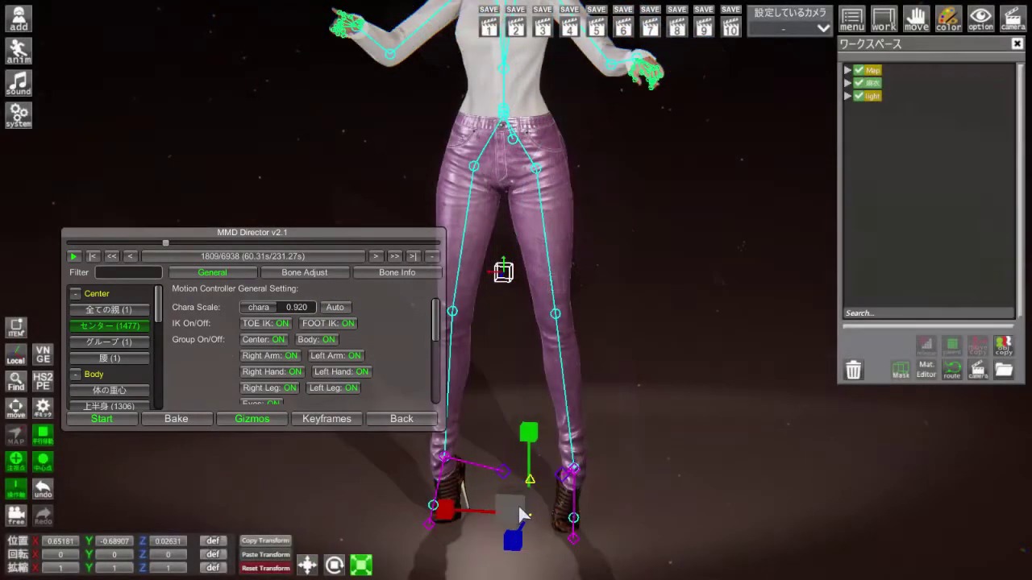
Recalculate Chara Scale automatically with the character enlarged to 1.132, and reset the character's own scale to 1.
{"action": "left_click_drag", "start_coordinate": [514, 504], "coordinate": [448, 481]}
{"action": "left_click", "coordinate": [345, 311]}
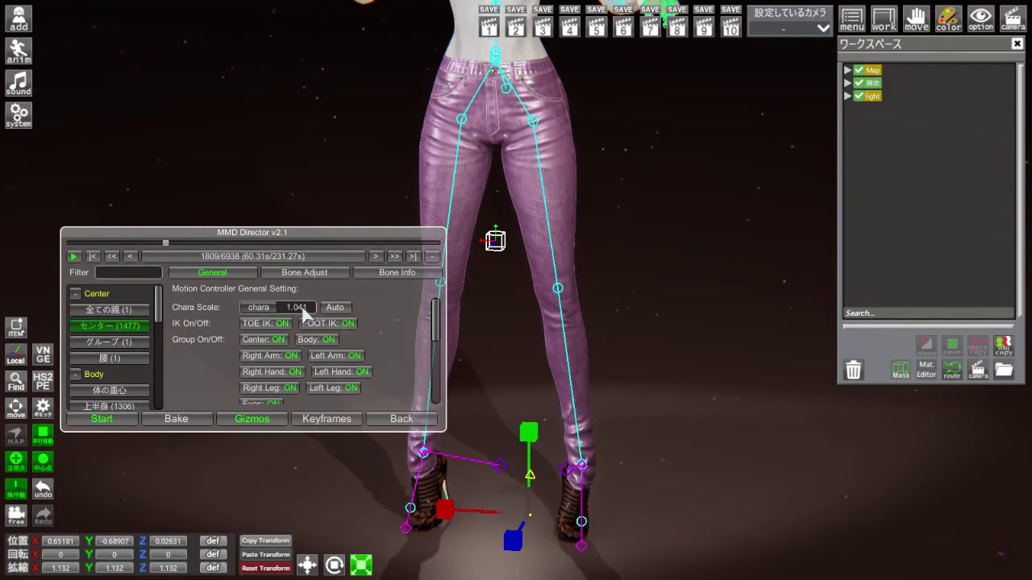
{"action": "left_click", "coordinate": [242, 570]}
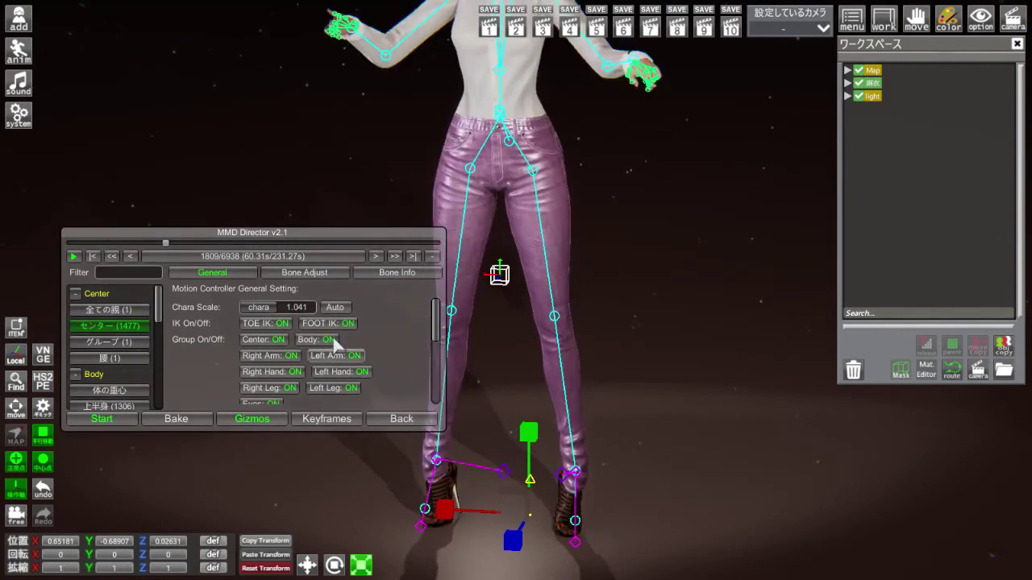
Recalculate the motion's Chara Scale automatically for the character at its reset size.
{"action": "left_click", "coordinate": [335, 308]}
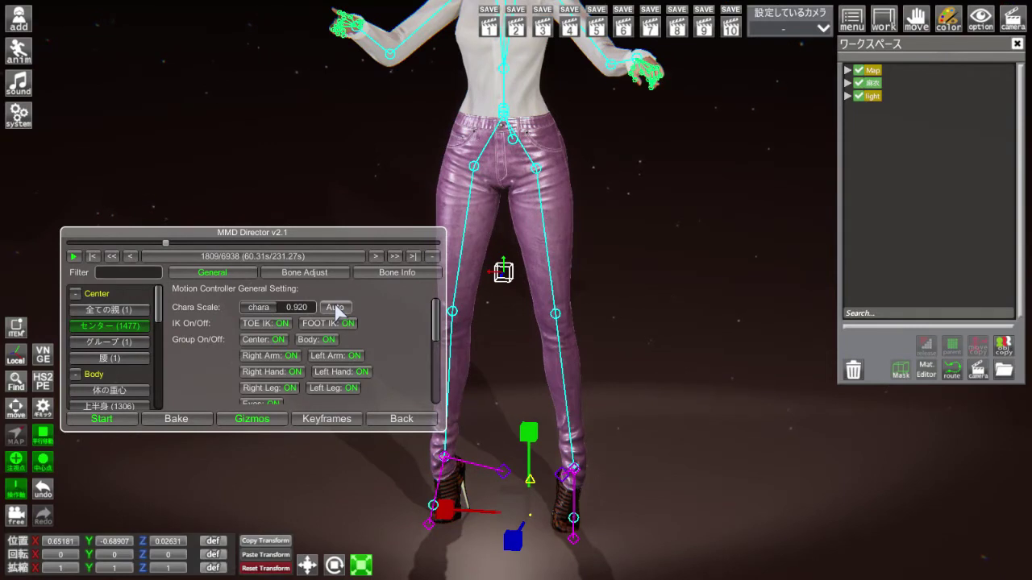
{"action": "left_click", "coordinate": [336, 310]}
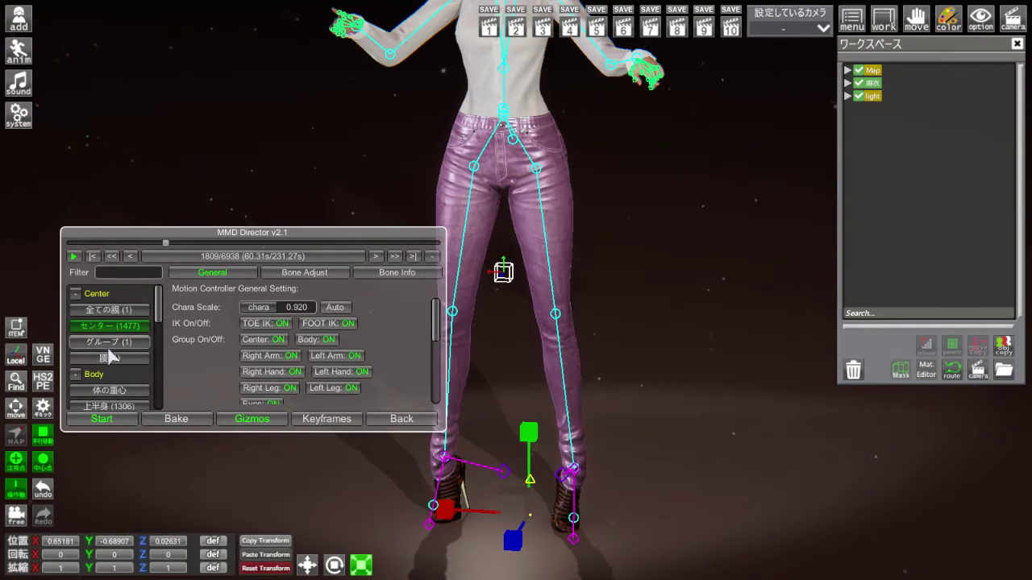
Select the 右肩 bone in the Right Arm group and turn off its Symmetrical adjustment.
{"action": "left_click", "coordinate": [293, 272]}
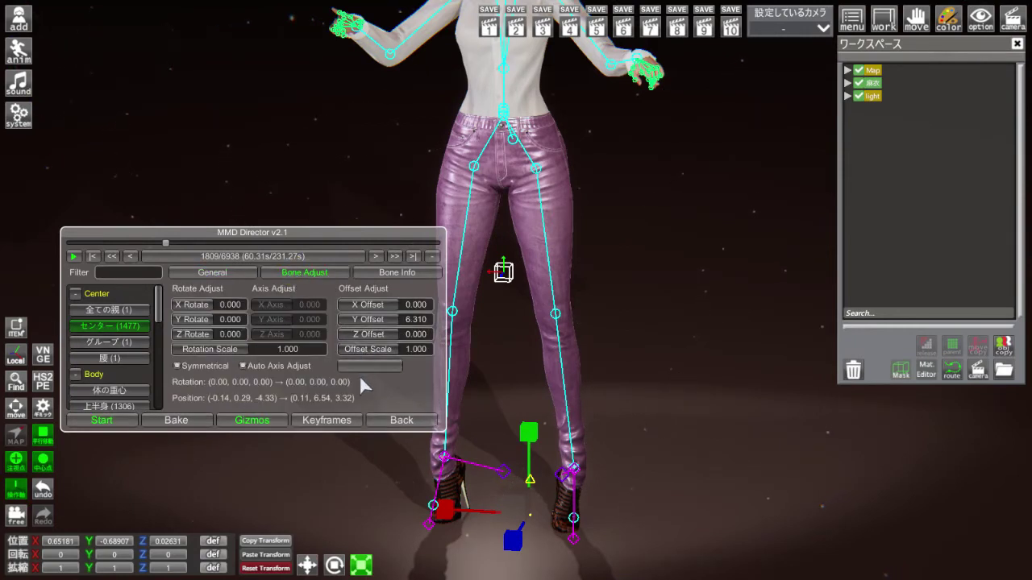
{"action": "left_click", "coordinate": [203, 366]}
{"action": "scroll", "coordinate": [125, 352], "scroll_direction": "down", "scroll_amount": 3}
{"action": "scroll", "coordinate": [129, 359], "scroll_direction": "up", "scroll_amount": 2}
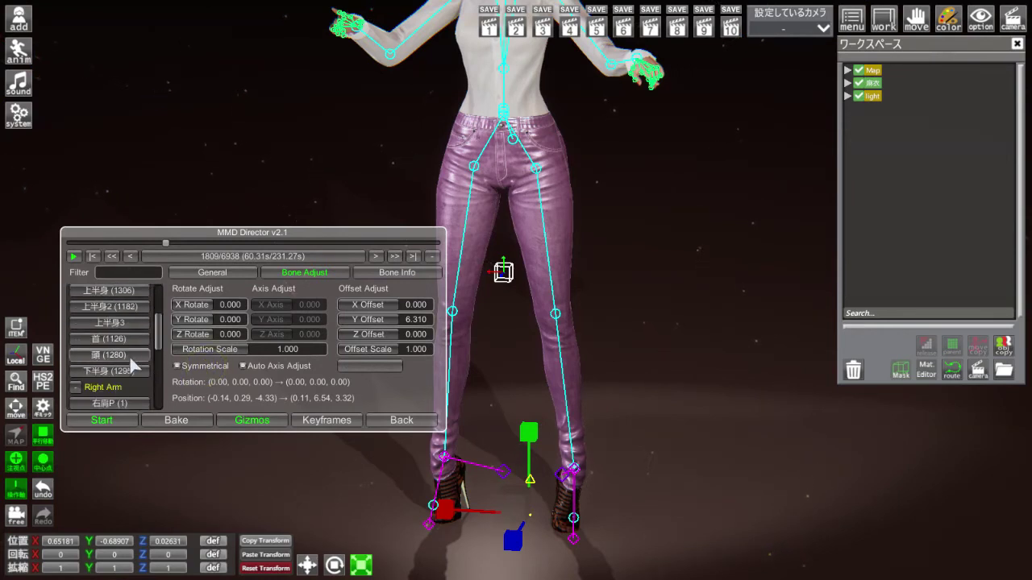
{"action": "scroll", "coordinate": [131, 349], "scroll_direction": "down", "scroll_amount": 2}
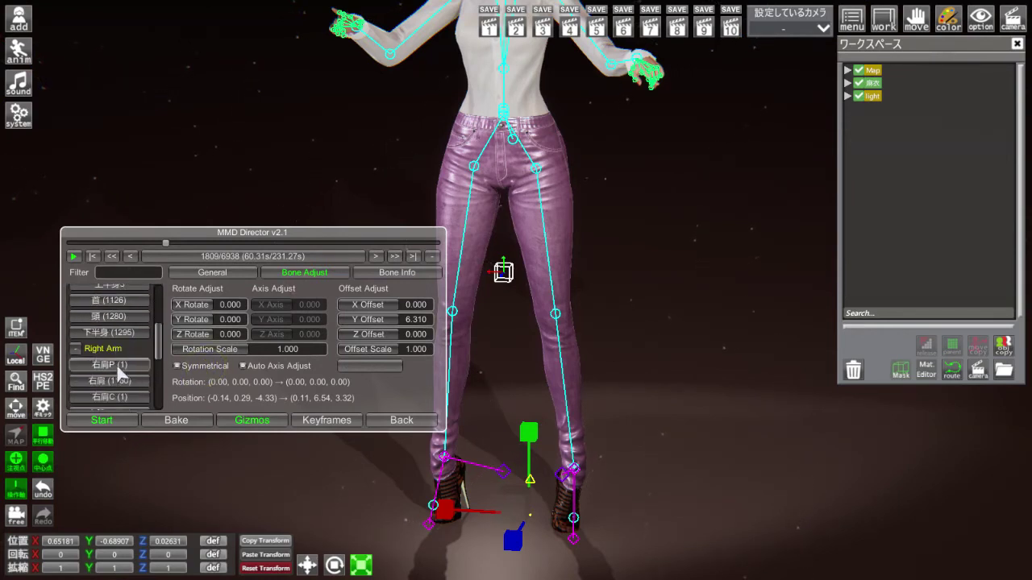
{"action": "left_click", "coordinate": [113, 380]}
{"action": "left_click", "coordinate": [192, 365]}
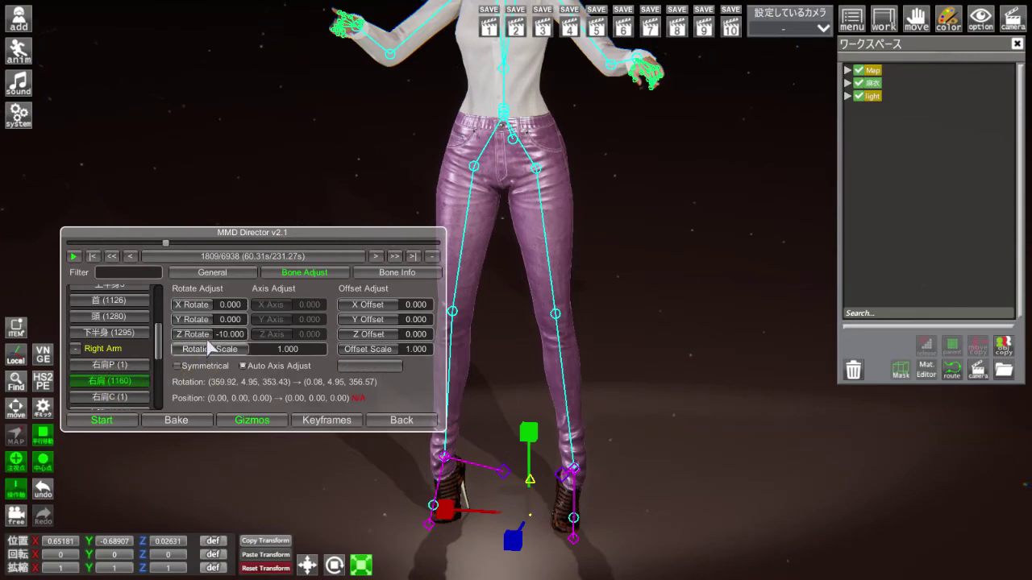
Try Z Rotate values of -7 and 19.3 with a Rotation Scale of 1.16 on the 右肩 bone, and restore its defaults.
{"action": "left_click_drag", "start_coordinate": [190, 332], "coordinate": [216, 334]}
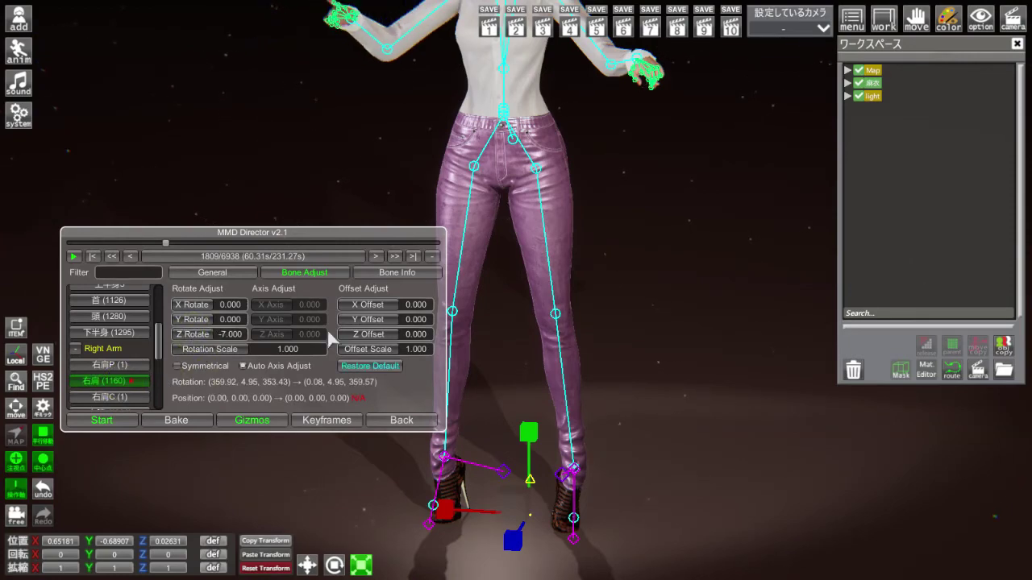
{"action": "middle_click_drag", "start_coordinate": [327, 339], "coordinate": [493, 349]}
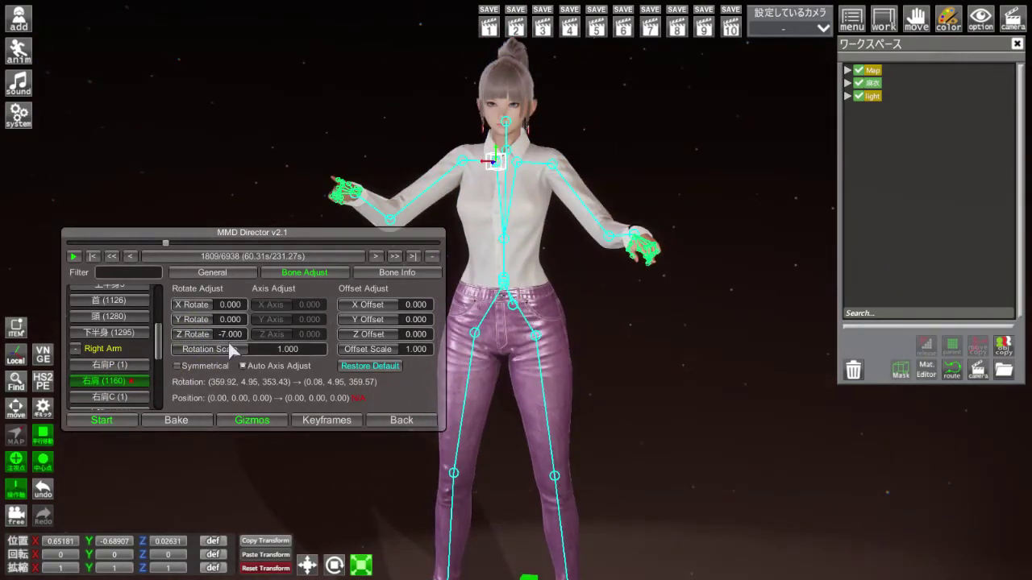
{"action": "left_click_drag", "start_coordinate": [227, 348], "coordinate": [210, 337]}
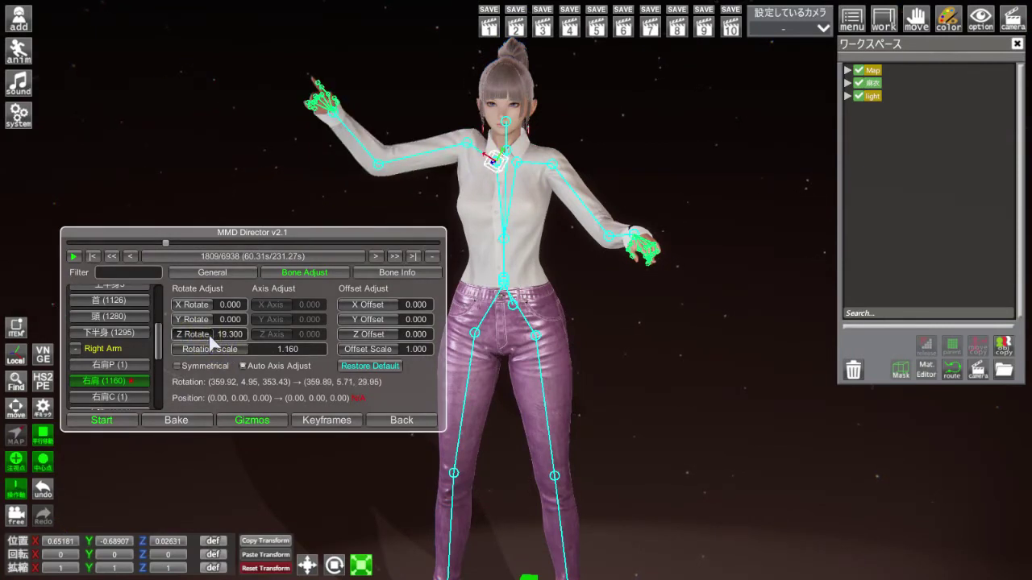
{"action": "left_click", "coordinate": [352, 367]}
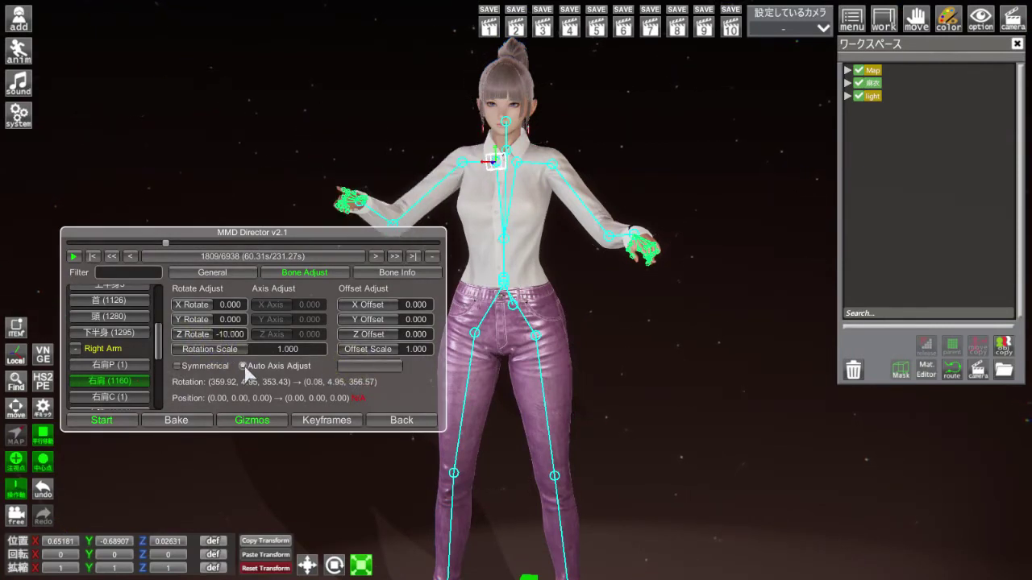
{"action": "left_click_drag", "start_coordinate": [192, 334], "coordinate": [244, 341]}
{"action": "left_click", "coordinate": [368, 366]}
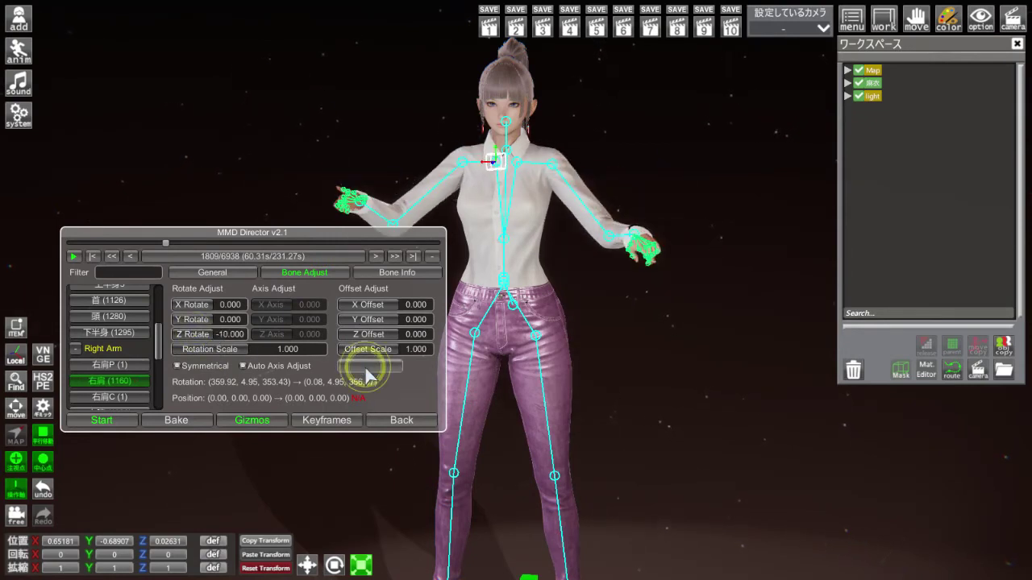
Try switching TOE IK off and back on in the motion's general settings.
{"action": "left_click", "coordinate": [203, 274]}
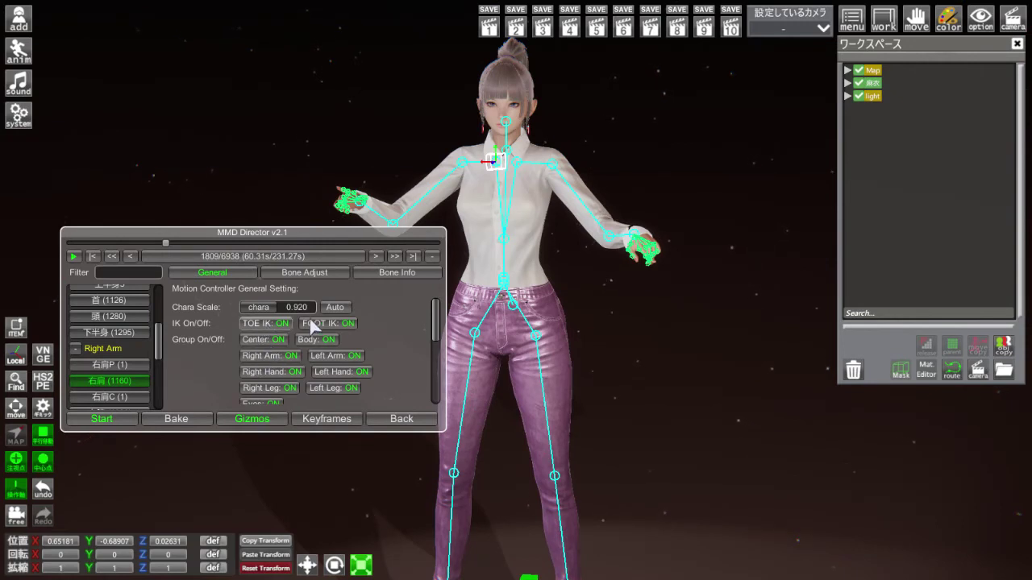
{"action": "left_click", "coordinate": [269, 324]}
{"action": "left_click", "coordinate": [270, 326]}
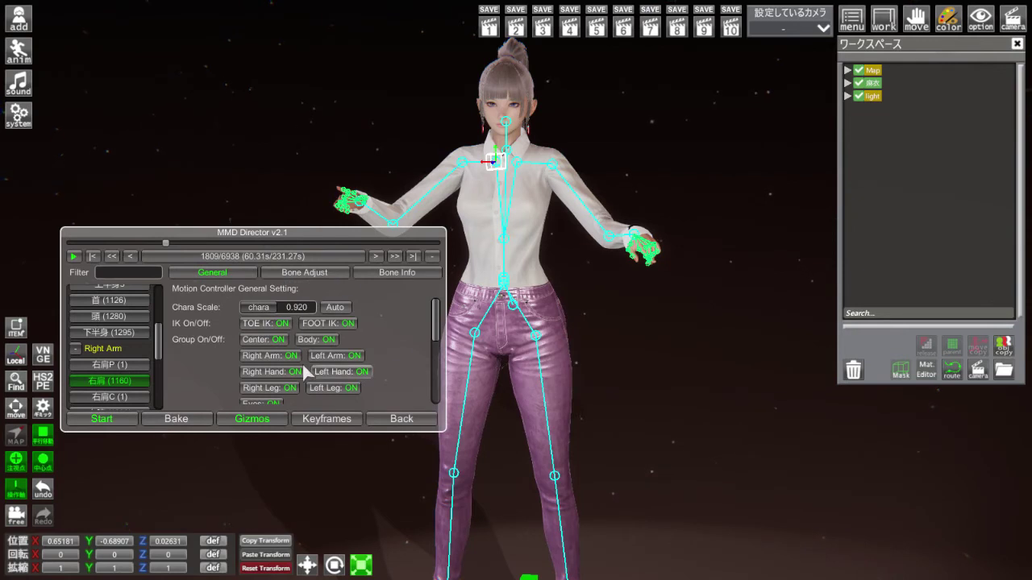
Turn off motion for the Center and Body groups and for both arms, hands and legs.
{"action": "left_click", "coordinate": [265, 358]}
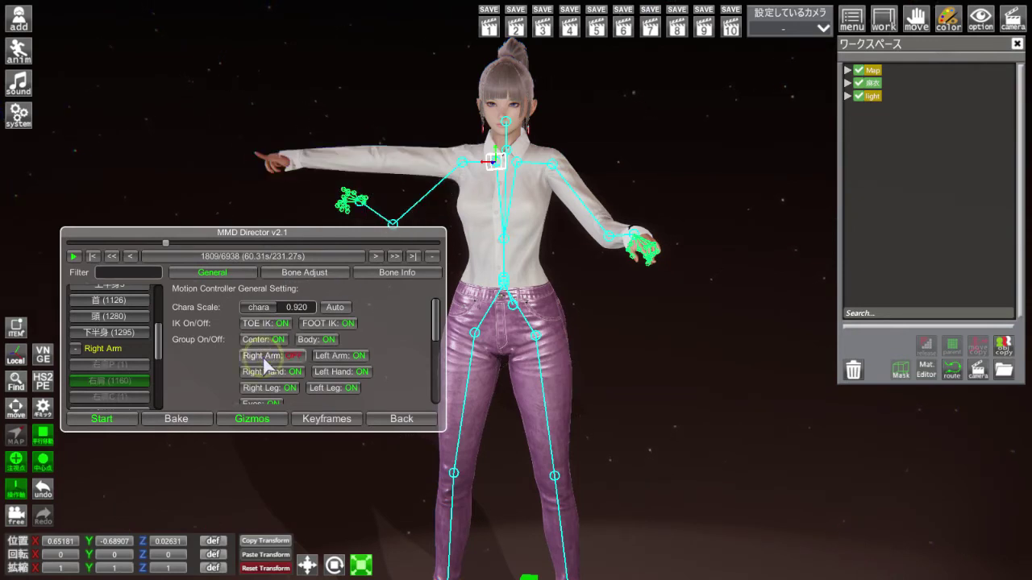
{"action": "left_click", "coordinate": [326, 357]}
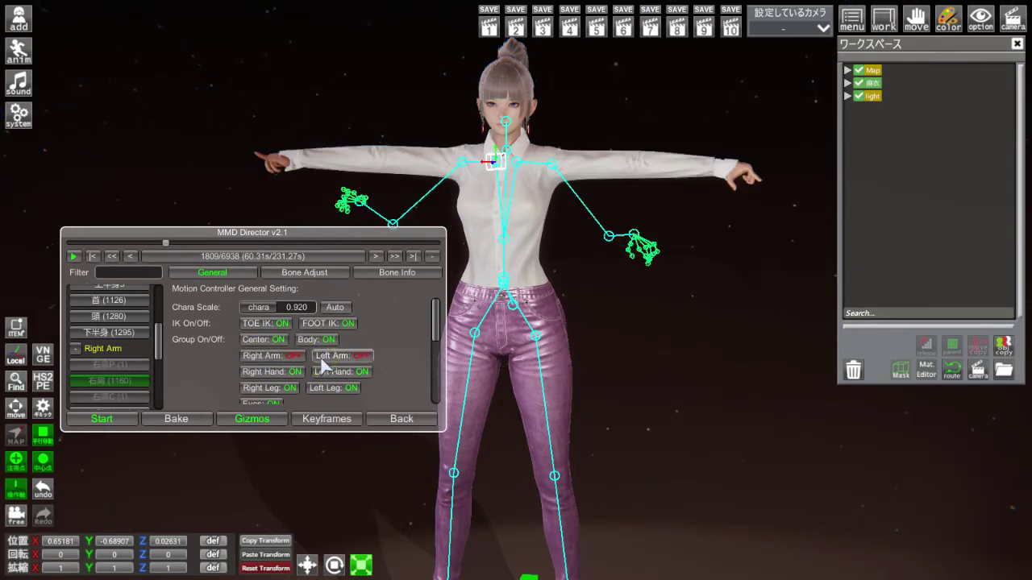
{"action": "left_click", "coordinate": [267, 388]}
{"action": "left_click", "coordinate": [327, 388]}
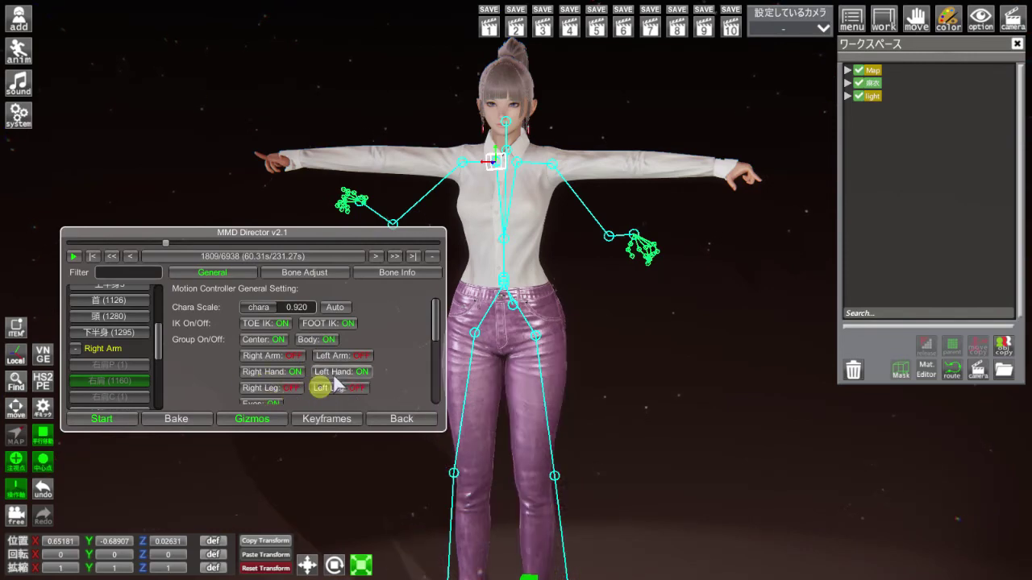
{"action": "left_click", "coordinate": [282, 371]}
{"action": "left_click", "coordinate": [266, 339]}
{"action": "left_click", "coordinate": [306, 339]}
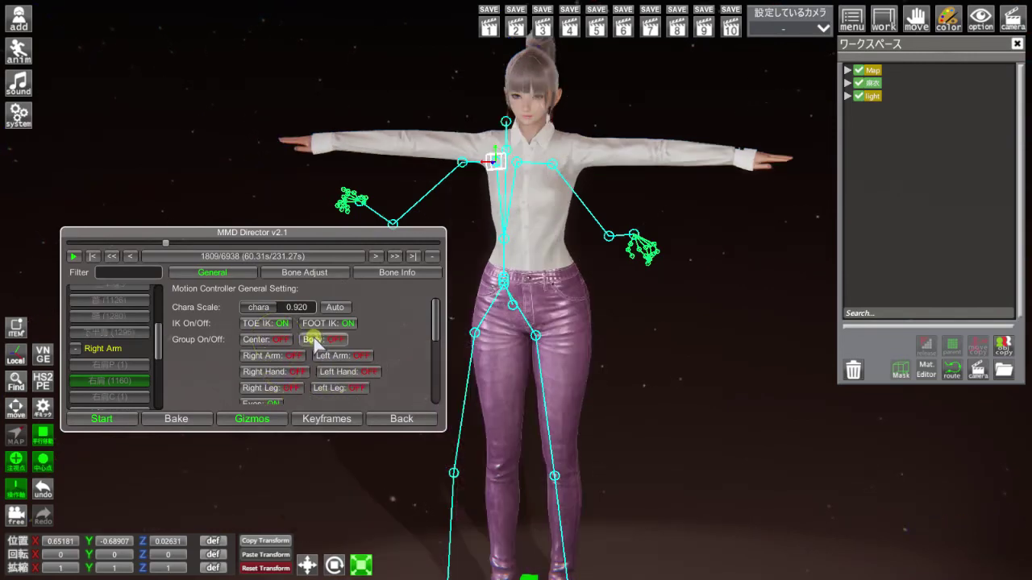
{"action": "mouse_move", "coordinate": [611, 383]}
{"action": "right_mouse_down"}
{"action": "mouse_move", "coordinate": [631, 427]}
{"action": "mouse_move", "coordinate": [636, 401]}
{"action": "right_mouse_up"}
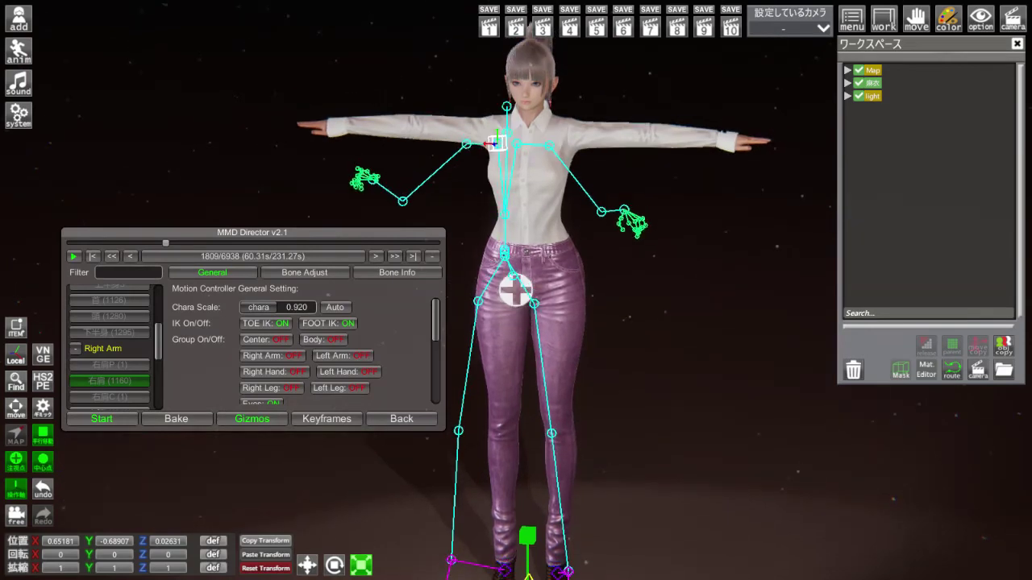
Turn motion back on for the Center and Body groups and for both arms, hands and legs.
{"action": "left_click", "coordinate": [284, 339]}
{"action": "left_click", "coordinate": [327, 339]}
{"action": "left_click", "coordinate": [287, 355]}
{"action": "left_click", "coordinate": [334, 355]}
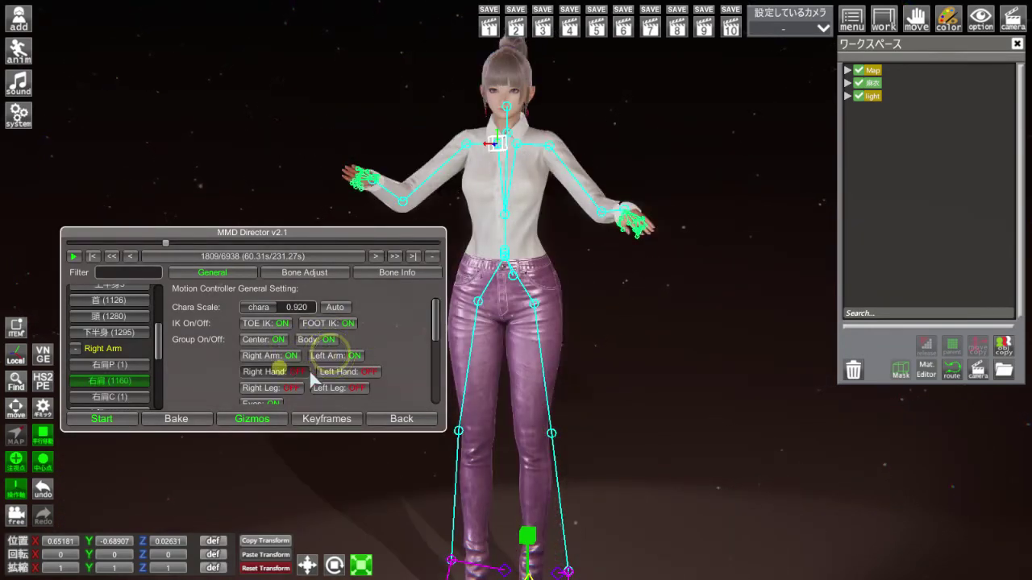
{"action": "left_click", "coordinate": [294, 371]}
{"action": "left_click", "coordinate": [339, 371]}
{"action": "left_click", "coordinate": [327, 388]}
{"action": "left_click", "coordinate": [272, 389]}
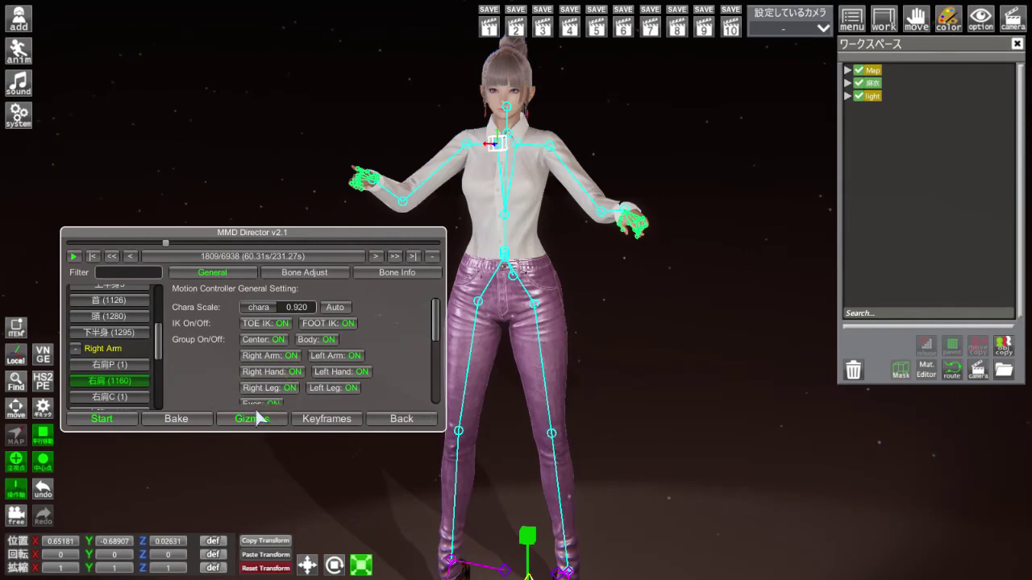
Turn off motion for the Eyes group with the character's face in close view.
{"action": "scroll", "coordinate": [417, 319], "scroll_direction": "down", "scroll_amount": 2}
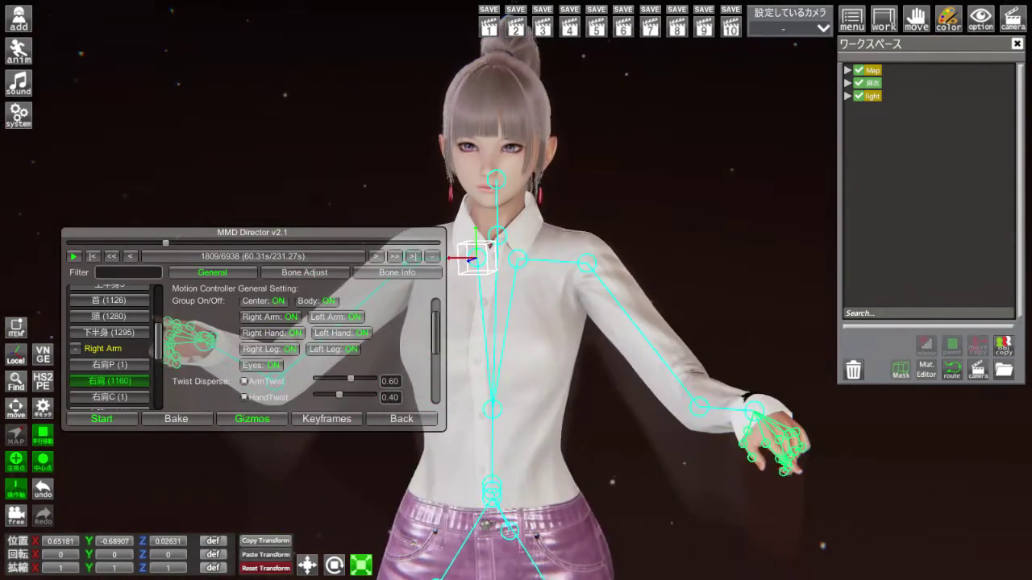
{"action": "left_click_drag", "start_coordinate": [804, 236], "coordinate": [801, 233]}
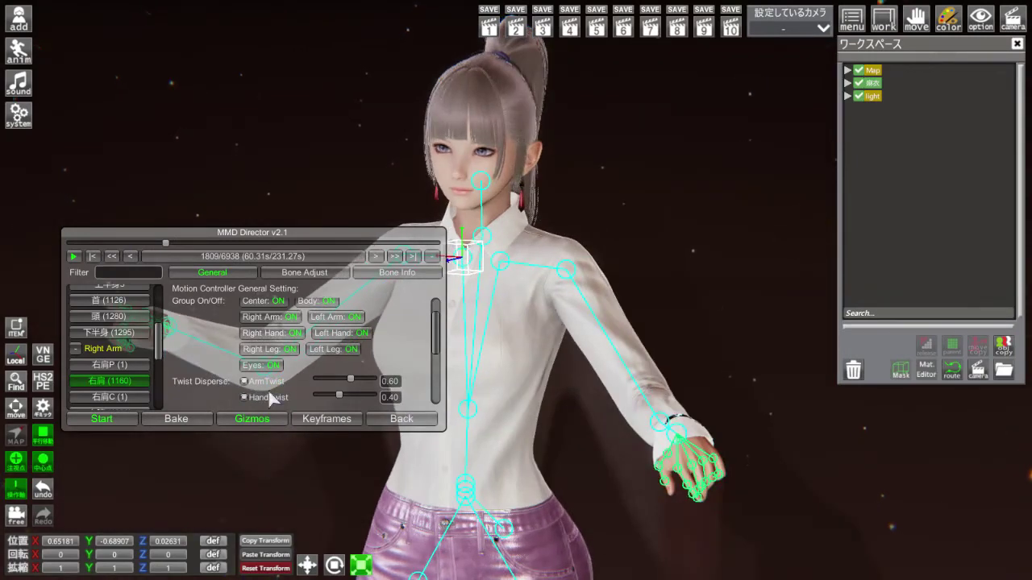
{"action": "left_click", "coordinate": [263, 364]}
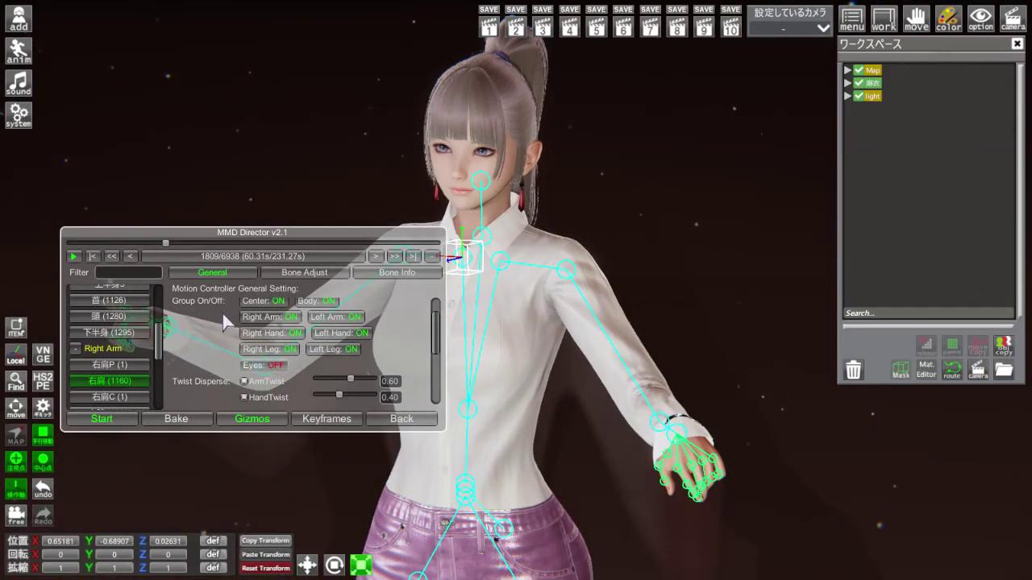
Set the character's gaze (視線) to カメラ and check the eye direction from both sides of the face.
{"action": "left_click", "coordinate": [18, 50]}
{"action": "left_click", "coordinate": [67, 35]}
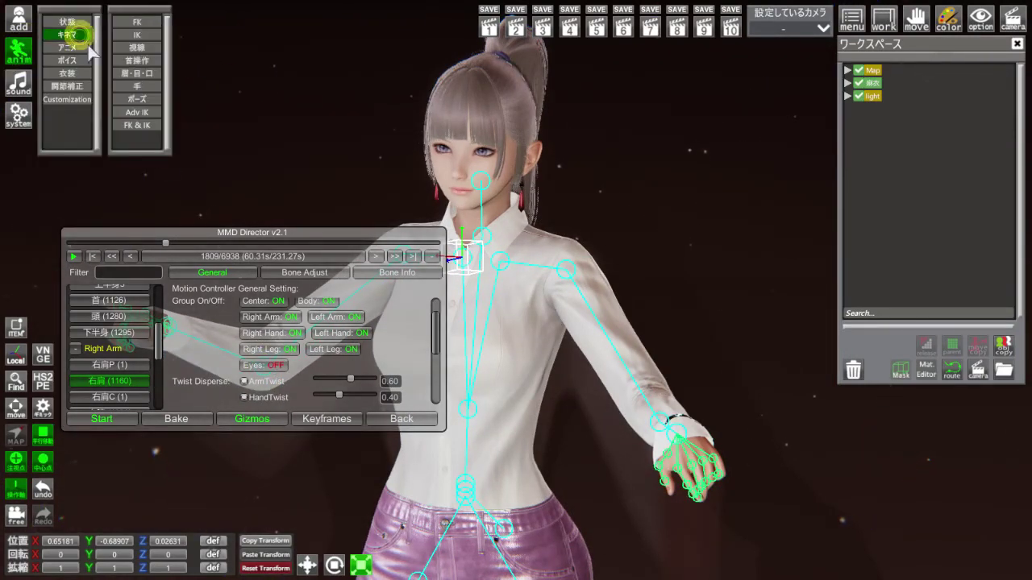
{"action": "left_click", "coordinate": [137, 48]}
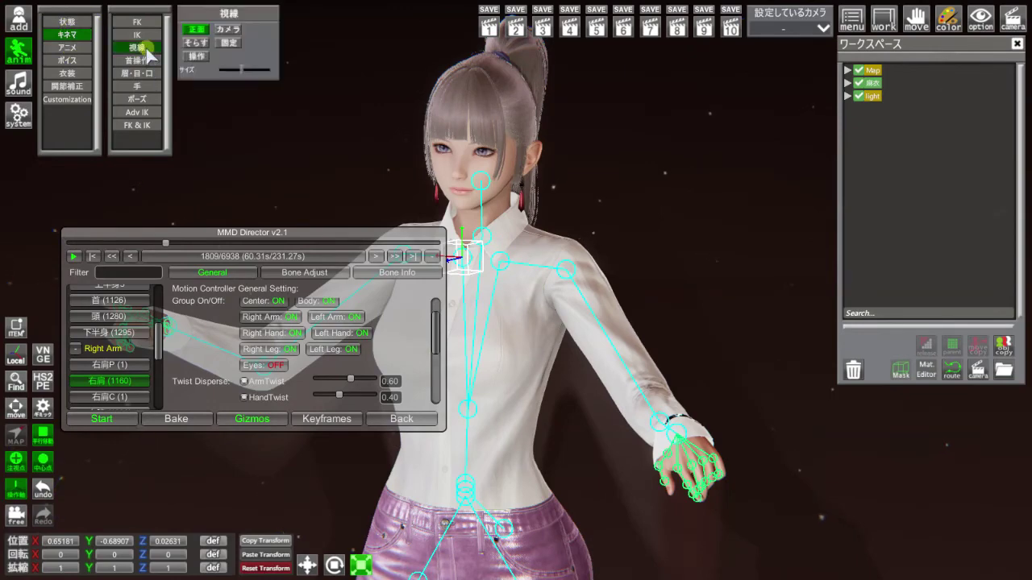
{"action": "left_click", "coordinate": [231, 31]}
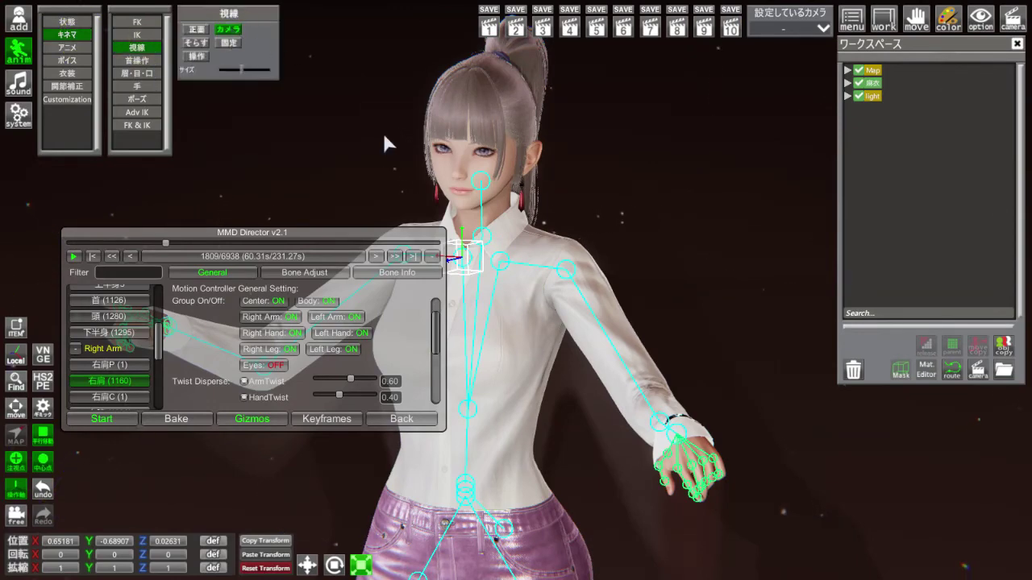
{"action": "left_click_drag", "start_coordinate": [386, 143], "coordinate": [378, 142]}
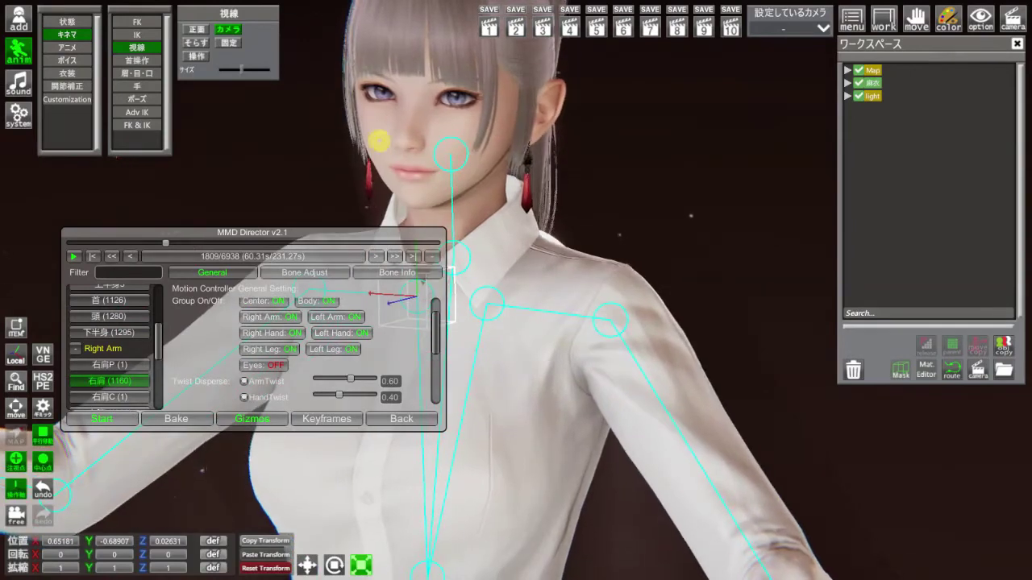
{"action": "left_click_drag", "start_coordinate": [500, 565], "coordinate": [302, 541]}
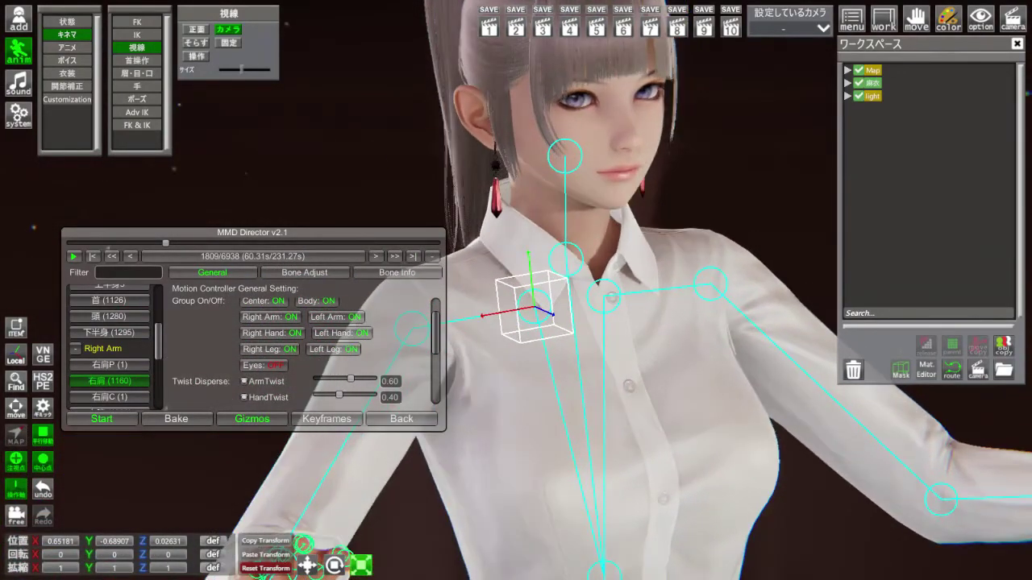
Turn motion for the Eyes group back on and close the character's gaze settings.
{"action": "left_click", "coordinate": [270, 365]}
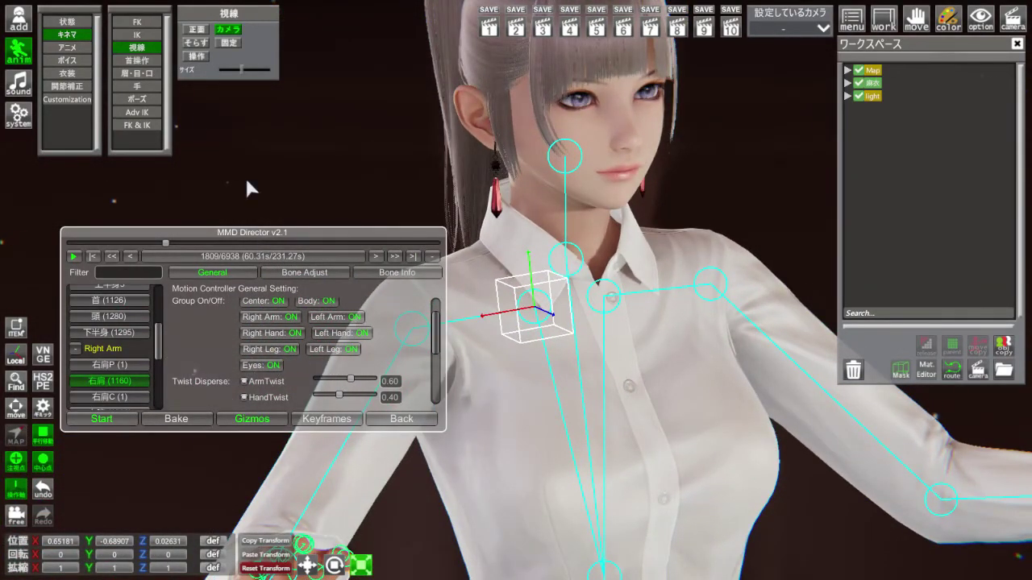
{"action": "left_click", "coordinate": [19, 52]}
Select the 両目 bone in the Eyes group and examine its bone information.
{"action": "scroll", "coordinate": [125, 366], "scroll_direction": "down", "scroll_amount": 4}
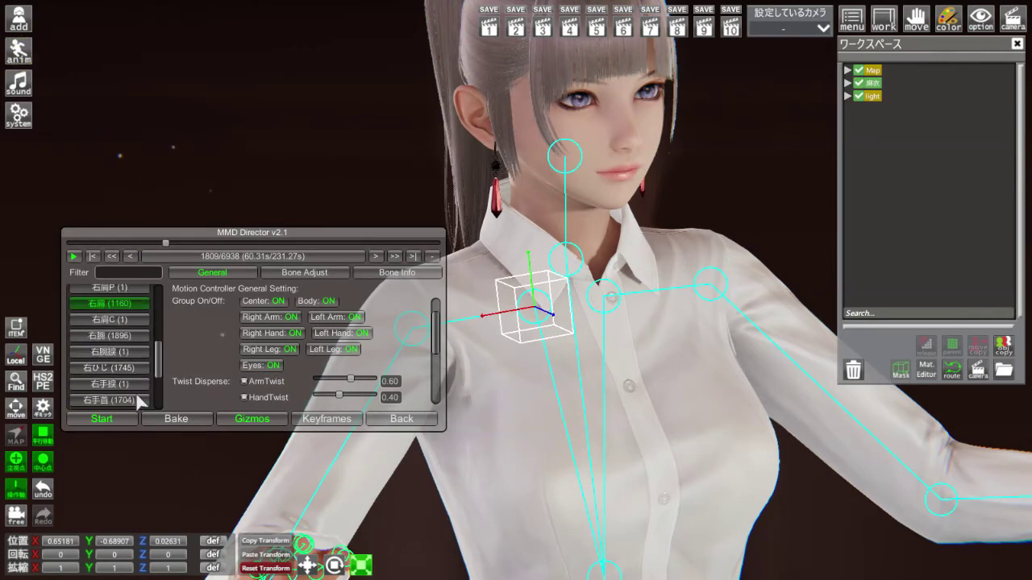
{"action": "scroll", "coordinate": [121, 382], "scroll_direction": "down", "scroll_amount": 1}
{"action": "left_click", "coordinate": [75, 384]}
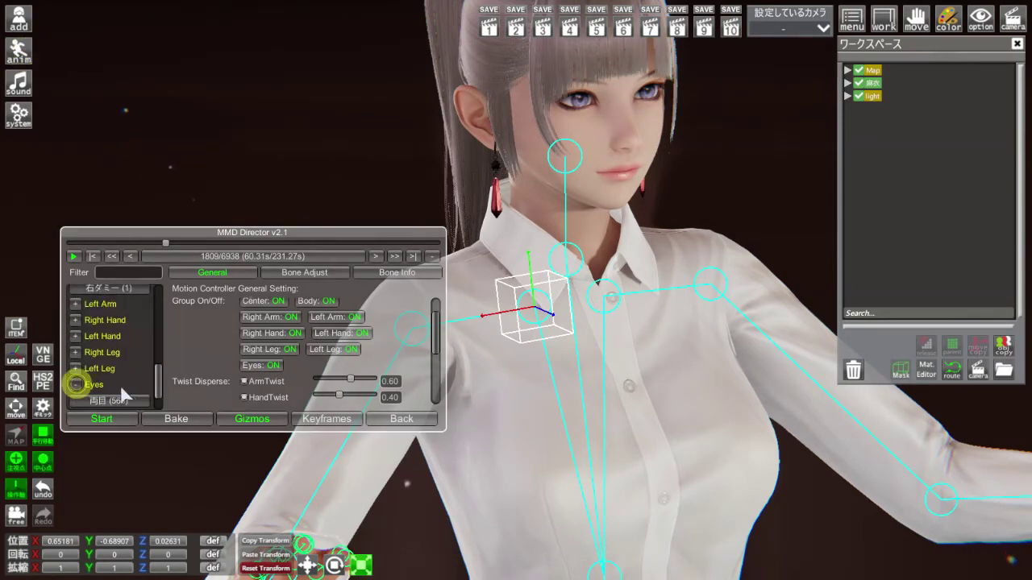
{"action": "scroll", "coordinate": [117, 380], "scroll_direction": "down", "scroll_amount": 3}
{"action": "left_click", "coordinate": [119, 352]}
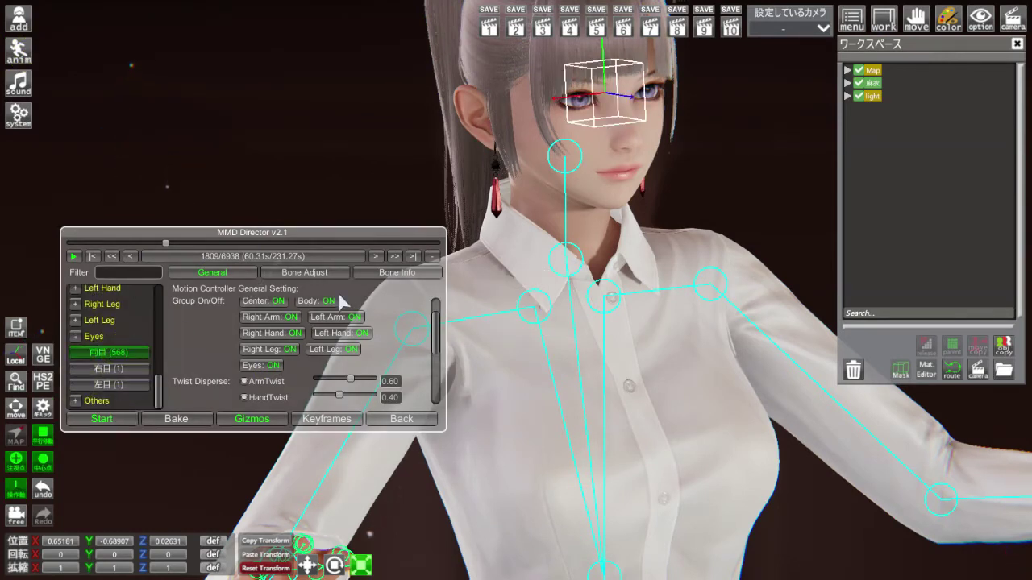
{"action": "left_click", "coordinate": [405, 274]}
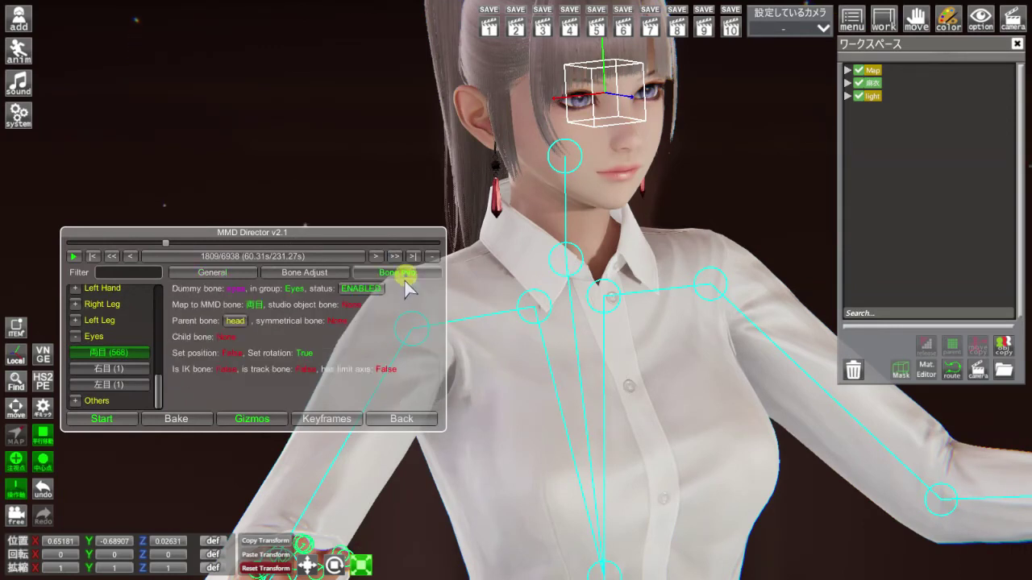
Toggle the 両目 bone's status between disabled and enabled, and return to the motion's general settings.
{"action": "left_click", "coordinate": [363, 291]}
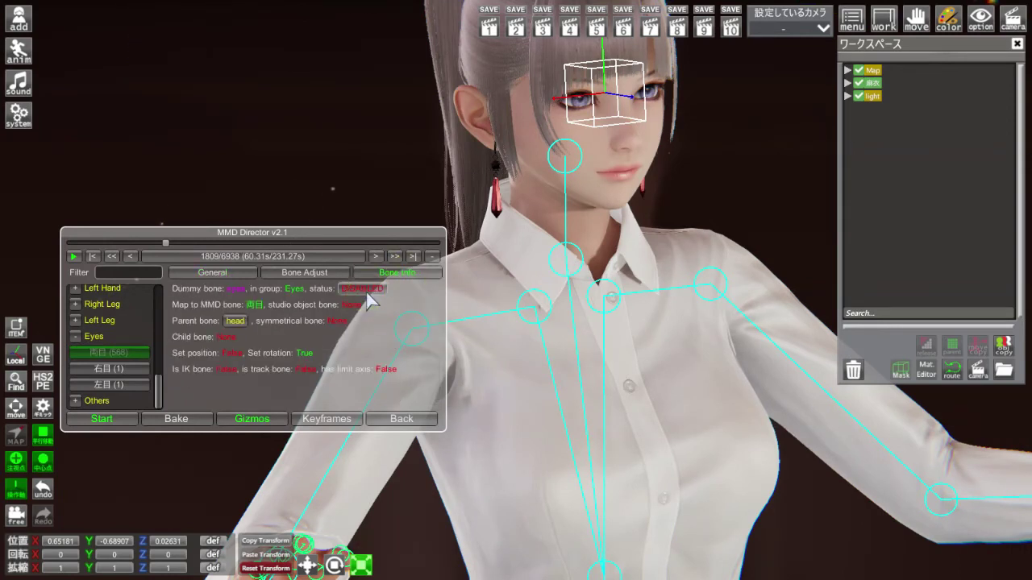
{"action": "left_click", "coordinate": [362, 290]}
{"action": "left_click", "coordinate": [364, 290]}
{"action": "left_click", "coordinate": [211, 272]}
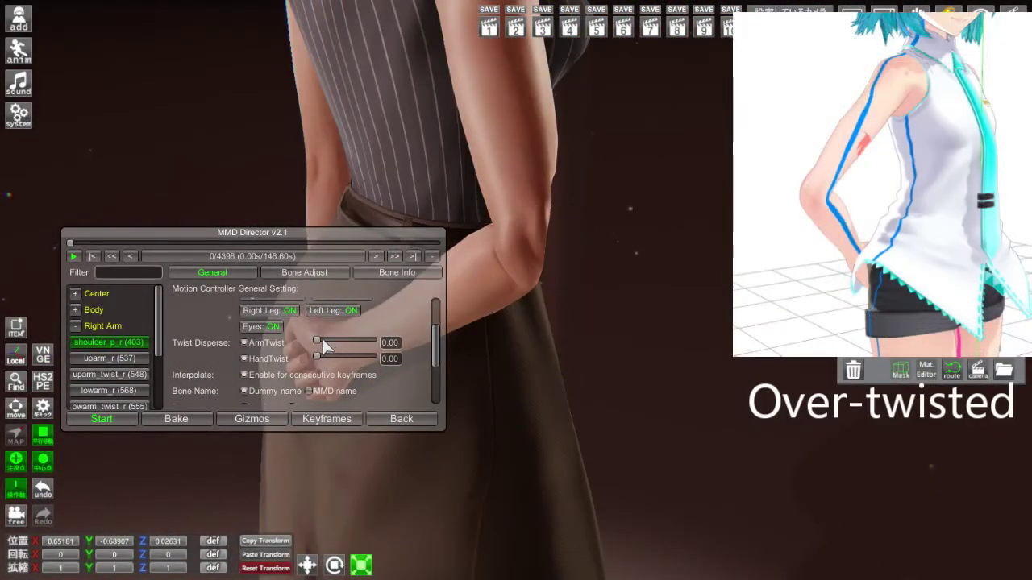
Spread the over-twisted right arm's rotation by setting ArmTwist to 0.65 and HandTwist to 0.34, and raise ArmTwist further.
{"action": "mouse_move", "coordinate": [323, 345]}
{"action": "left_mouse_down"}
{"action": "mouse_move", "coordinate": [357, 345]}
{"action": "mouse_move", "coordinate": [333, 359]}
{"action": "left_mouse_up"}
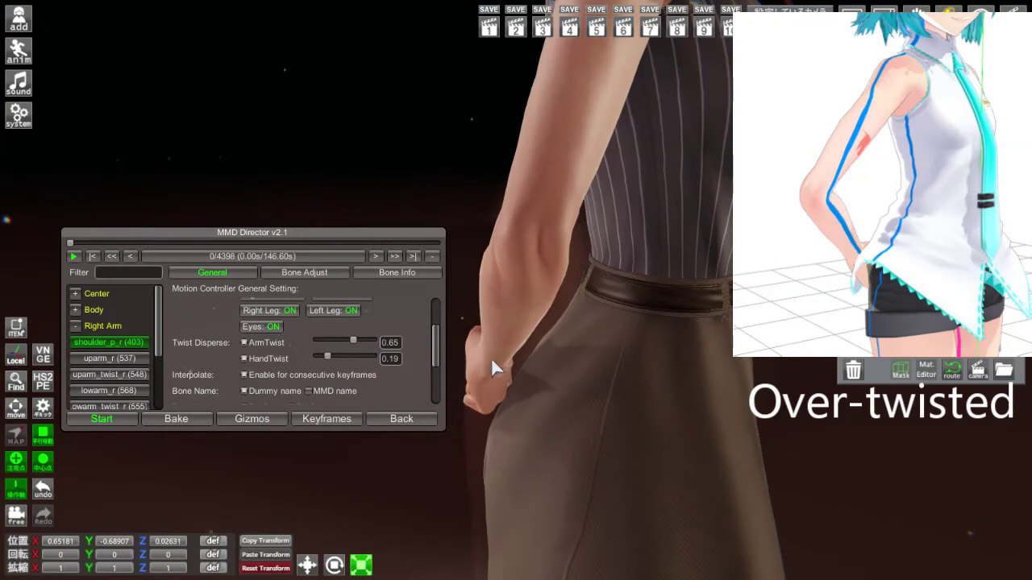
{"action": "left_click_drag", "start_coordinate": [330, 355], "coordinate": [337, 356]}
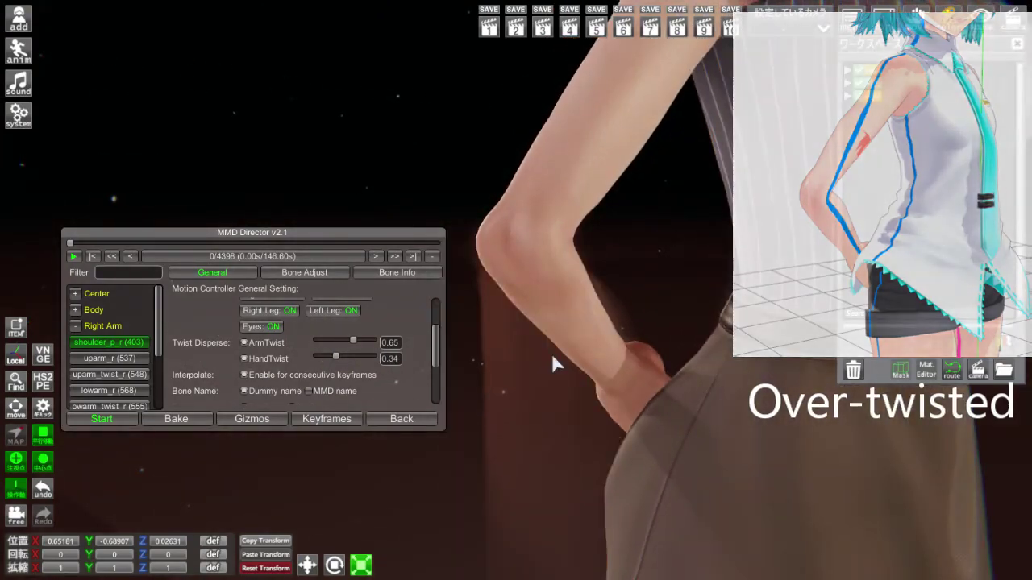
{"action": "left_click_drag", "start_coordinate": [357, 345], "coordinate": [389, 344]}
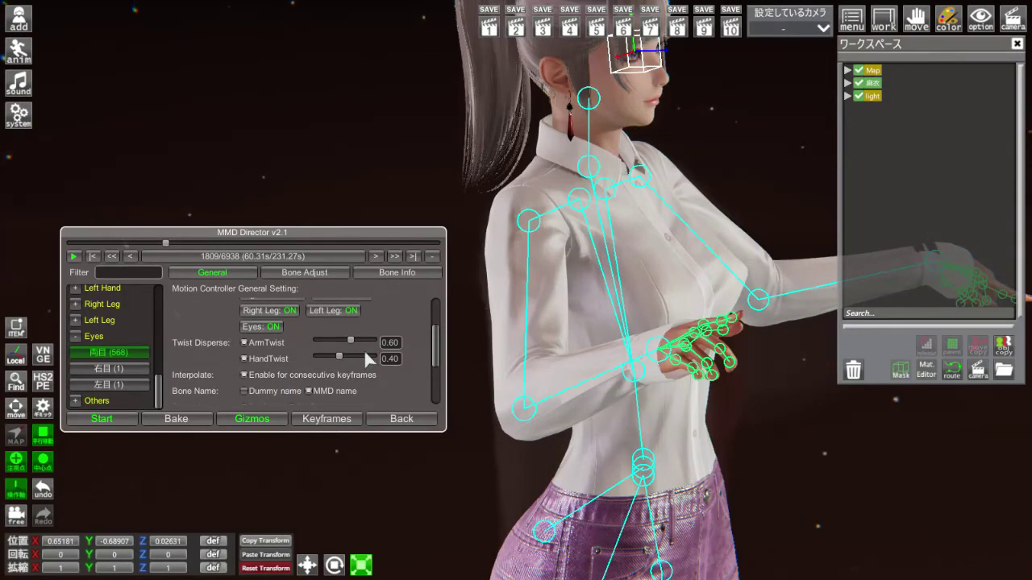
Compare the Dummy name and MMD name options for bone names, keep Dummy name, and look through the bone list.
{"action": "scroll", "coordinate": [318, 379], "scroll_direction": "down", "scroll_amount": 2}
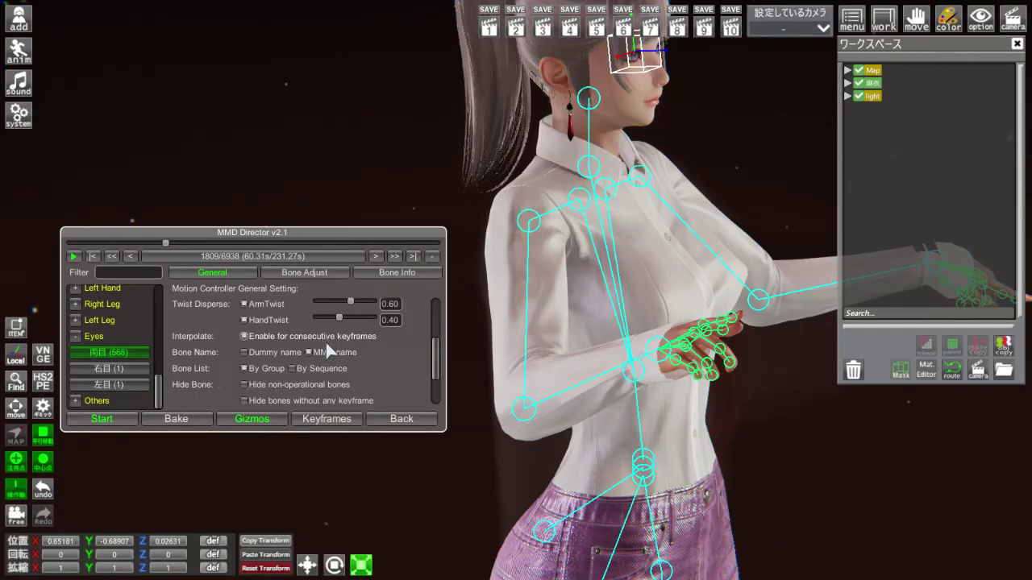
{"action": "scroll", "coordinate": [324, 348], "scroll_direction": "down", "scroll_amount": 2}
{"action": "left_click", "coordinate": [273, 316]}
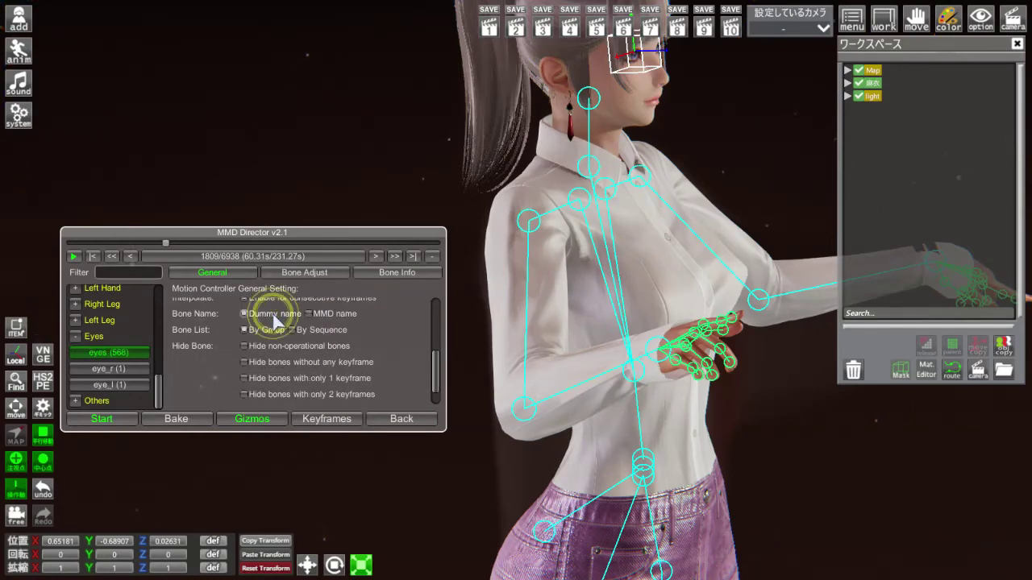
{"action": "left_click", "coordinate": [318, 313]}
{"action": "left_click", "coordinate": [290, 315]}
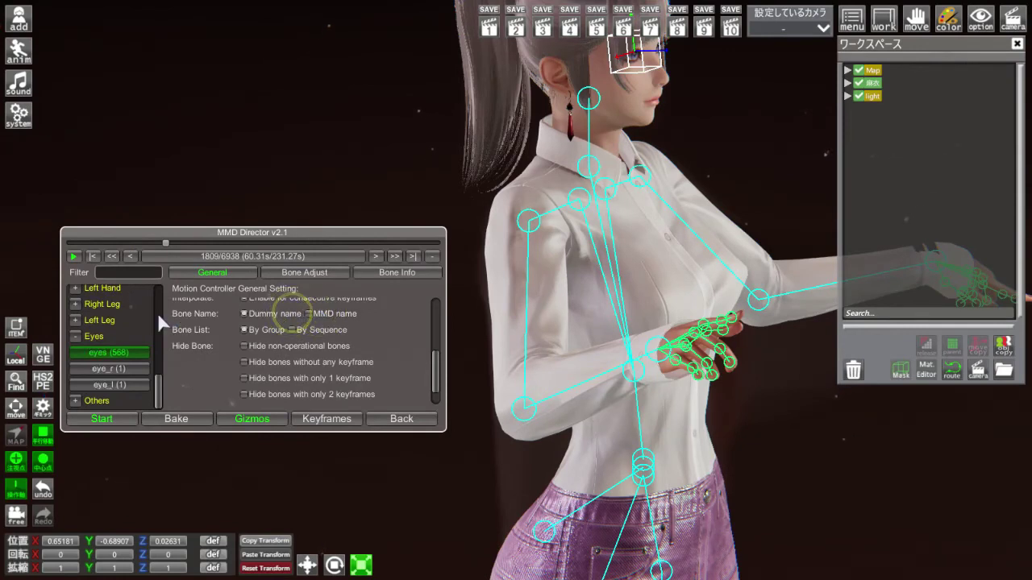
{"action": "scroll", "coordinate": [156, 323], "scroll_direction": "up", "scroll_amount": 10}
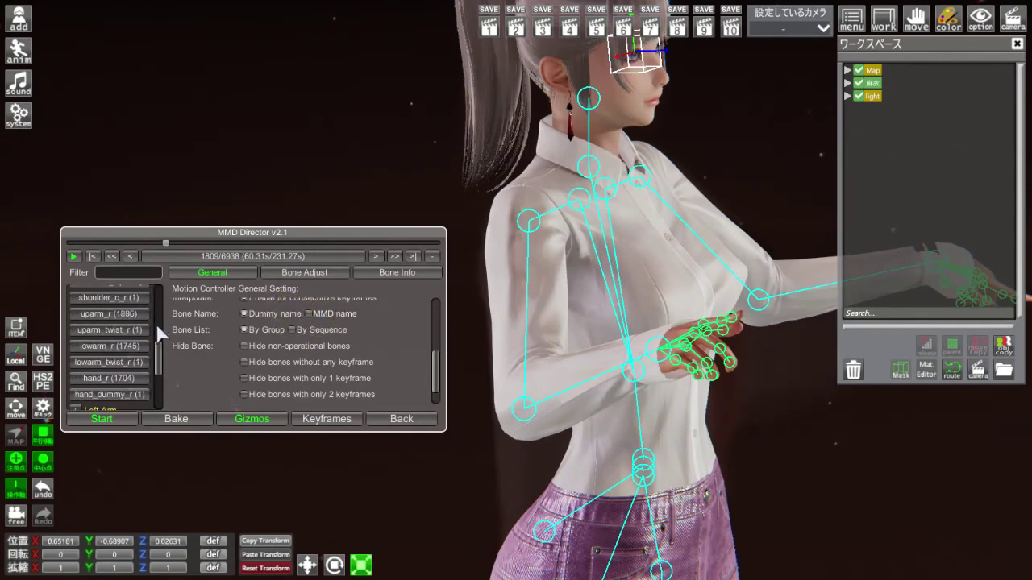
Compare the By Group and By Sequence bone list orders, leave it By Sequence, and look through the list.
{"action": "left_click", "coordinate": [326, 331]}
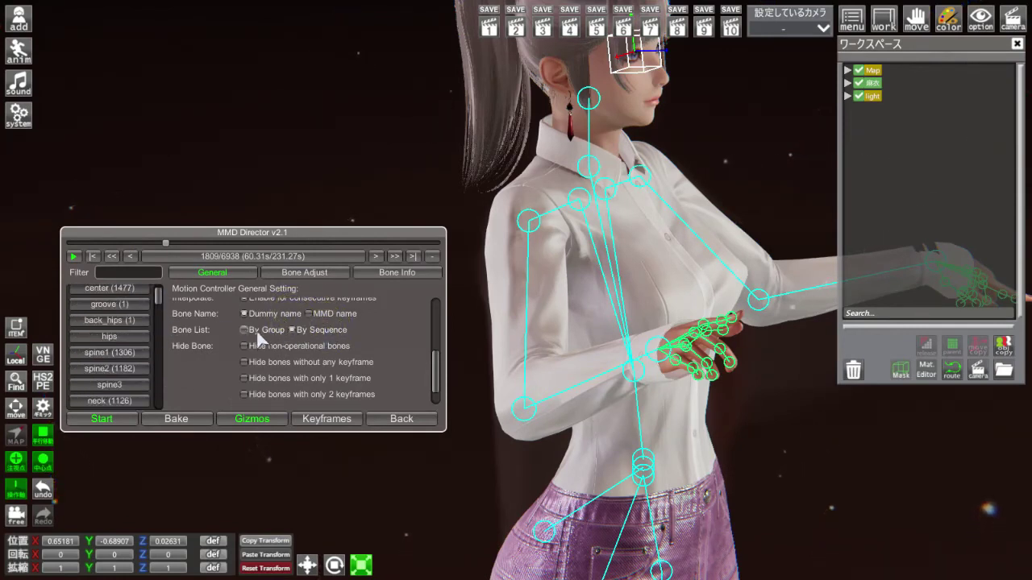
{"action": "left_click", "coordinate": [250, 331]}
{"action": "left_click", "coordinate": [297, 330]}
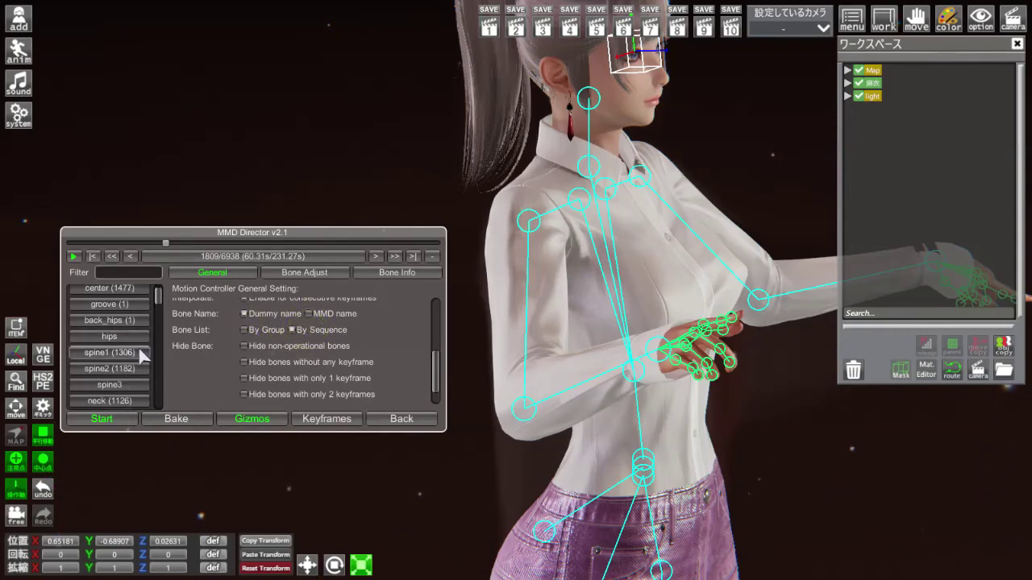
{"action": "scroll", "coordinate": [142, 356], "scroll_direction": "down", "scroll_amount": 10}
Filter the bone list with "arm+hand" and look through the matching bones.
{"action": "left_click", "coordinate": [127, 274]}
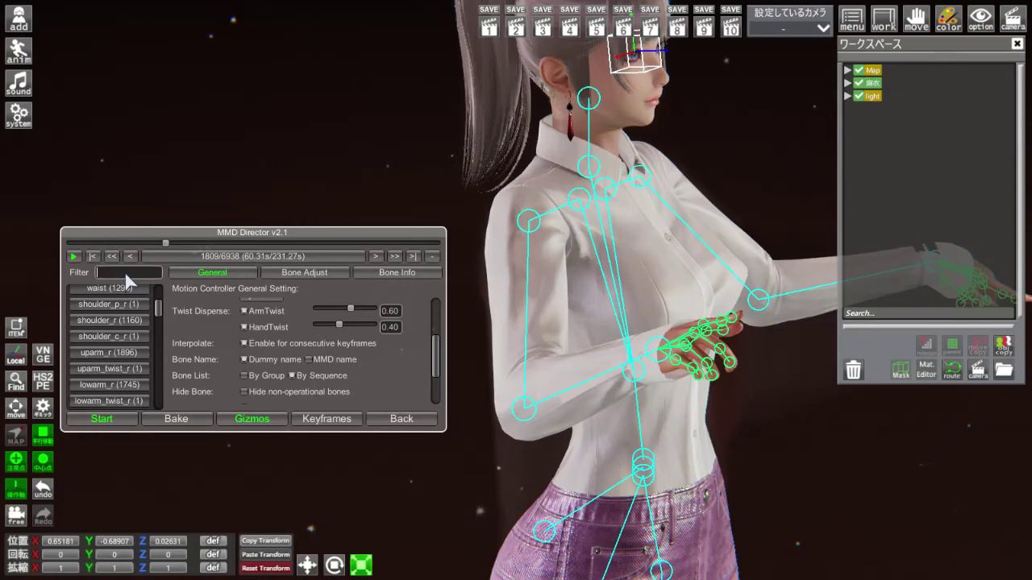
{"action": "type", "text": "arm"}
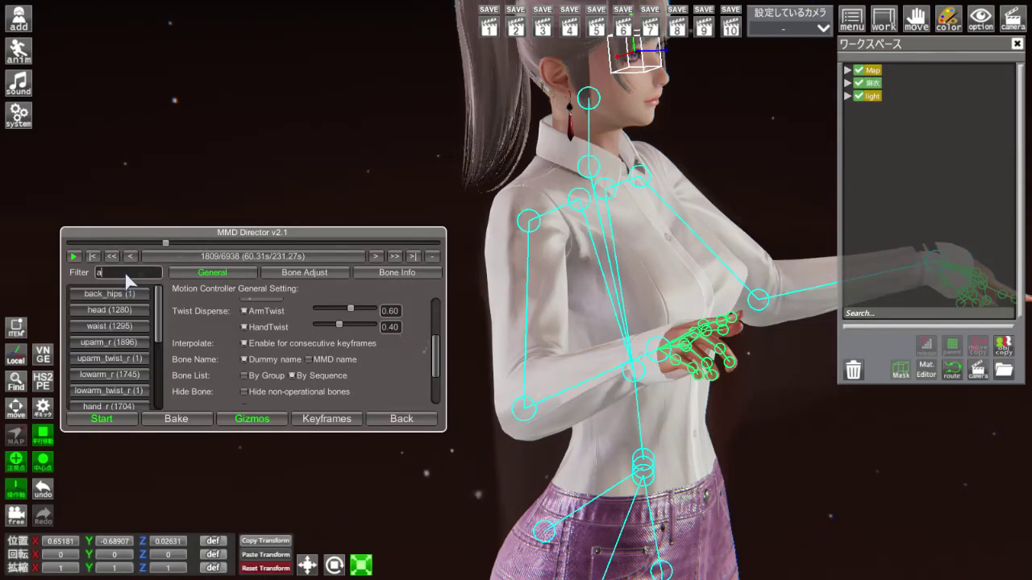
{"action": "type", "text": "+hand"}
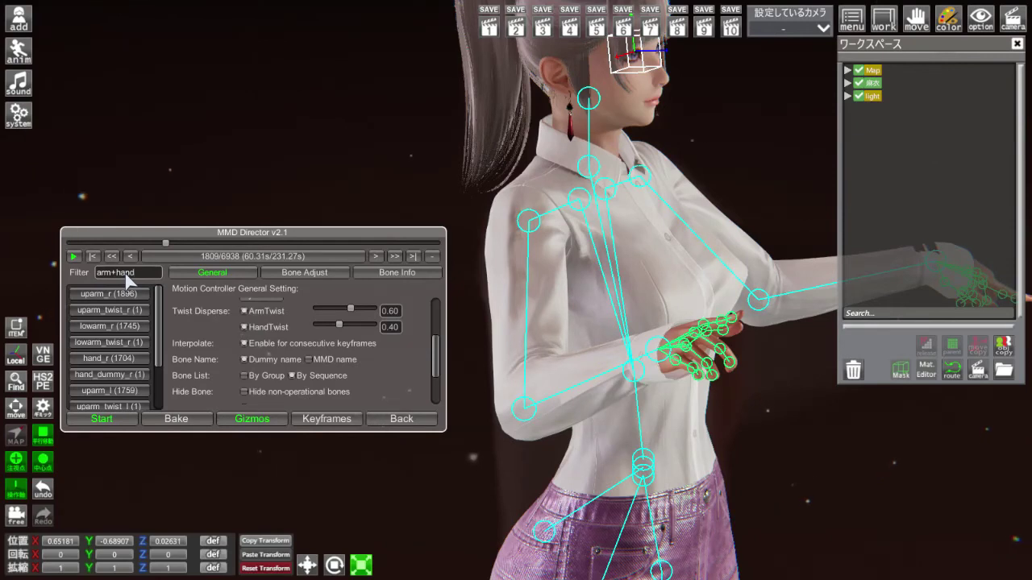
{"action": "scroll", "coordinate": [126, 331], "scroll_direction": "down", "scroll_amount": 3}
{"action": "scroll", "coordinate": [129, 359], "scroll_direction": "up", "scroll_amount": 3}
Change the bone filter to "arm+should" and look through the matching arm and shoulder bones.
{"action": "key", "text": "BackSpace"}
{"action": "key", "text": "BackSpace"}
{"action": "key", "text": "BackSpace"}
{"action": "key", "text": "BackSpace"}
{"action": "key", "text": "BackSpace"}
{"action": "type", "text": "s"}
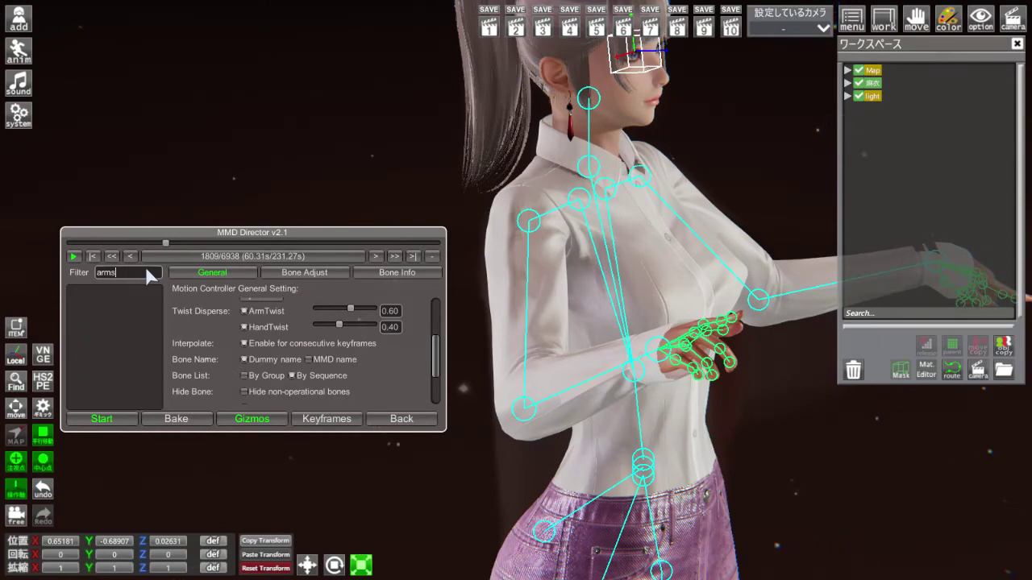
{"action": "key", "text": "BackSpace"}
{"action": "type", "text": "+should"}
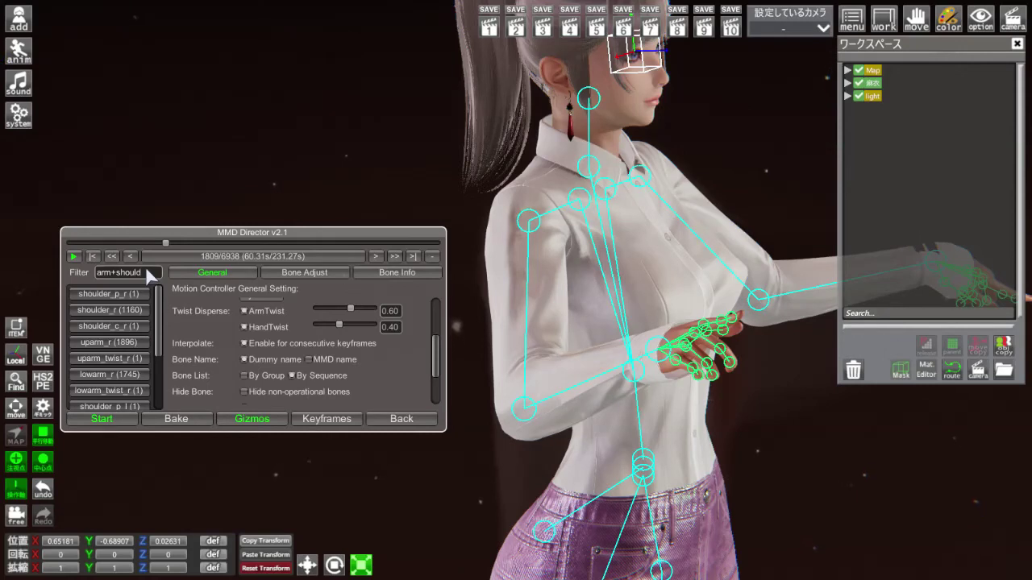
{"action": "scroll", "coordinate": [142, 327], "scroll_direction": "down", "scroll_amount": 3}
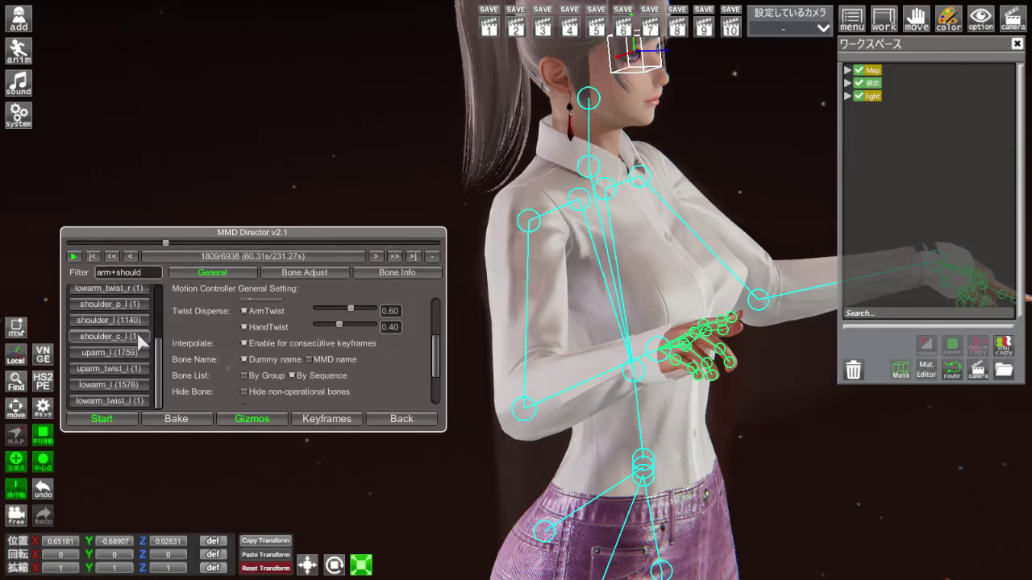
{"action": "scroll", "coordinate": [135, 358], "scroll_direction": "up", "scroll_amount": 3}
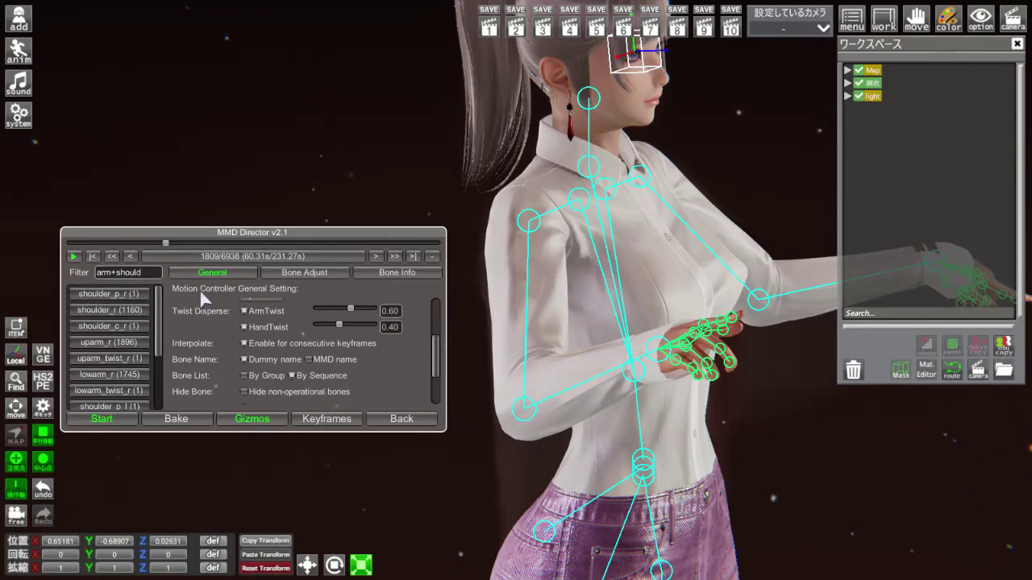
Clear the bone filter and return the bone list to By Group.
{"action": "left_click", "coordinate": [137, 274]}
{"action": "key", "text": "ctrl+a"}
{"action": "key", "text": "BackSpace"}
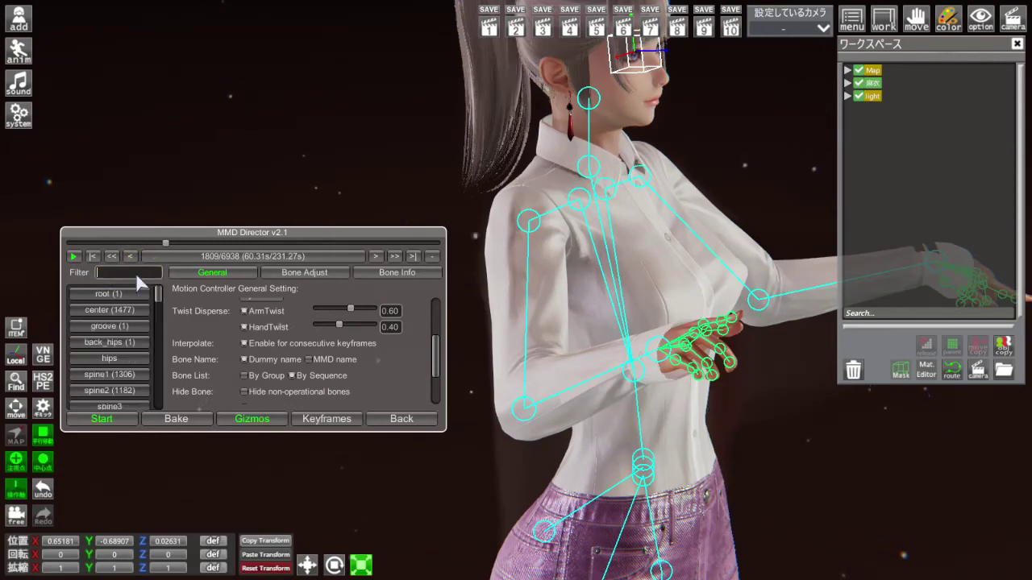
{"action": "left_click", "coordinate": [269, 375]}
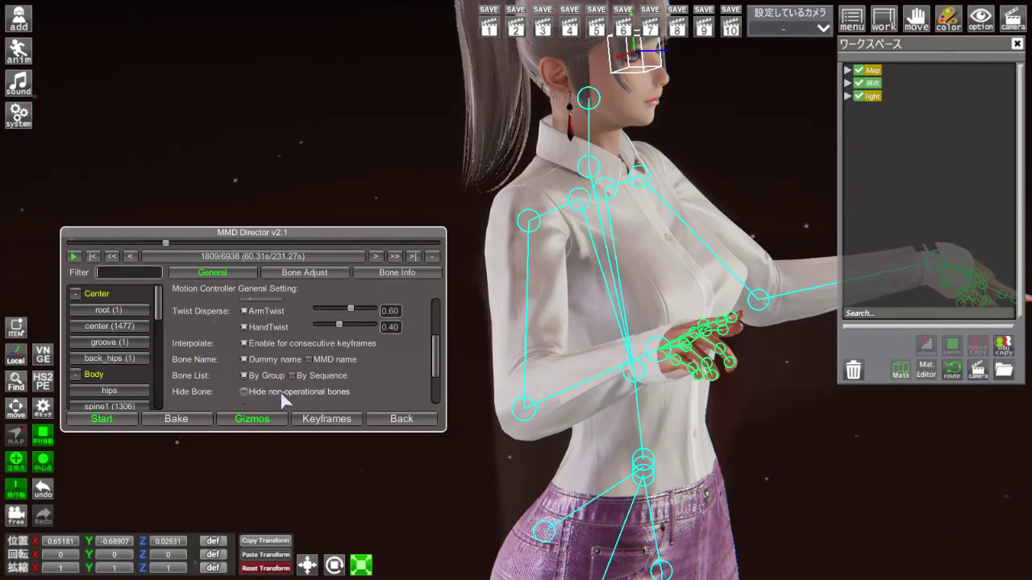
Hide non-operational bones, bones without any keyframe or with only 1 or 2 keyframes, and finger bones, and check the shortened list.
{"action": "left_click", "coordinate": [280, 390]}
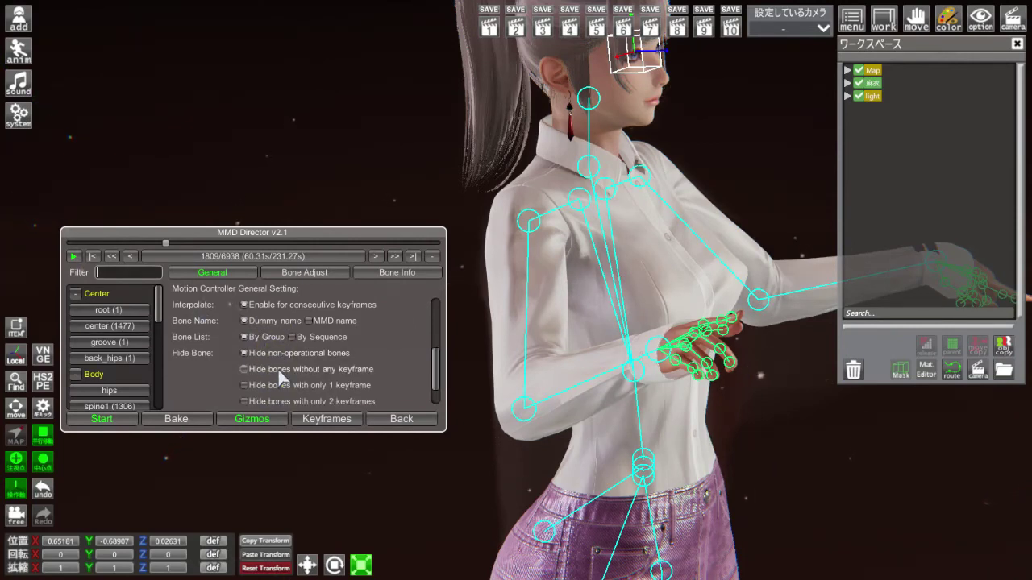
{"action": "left_click", "coordinate": [278, 368]}
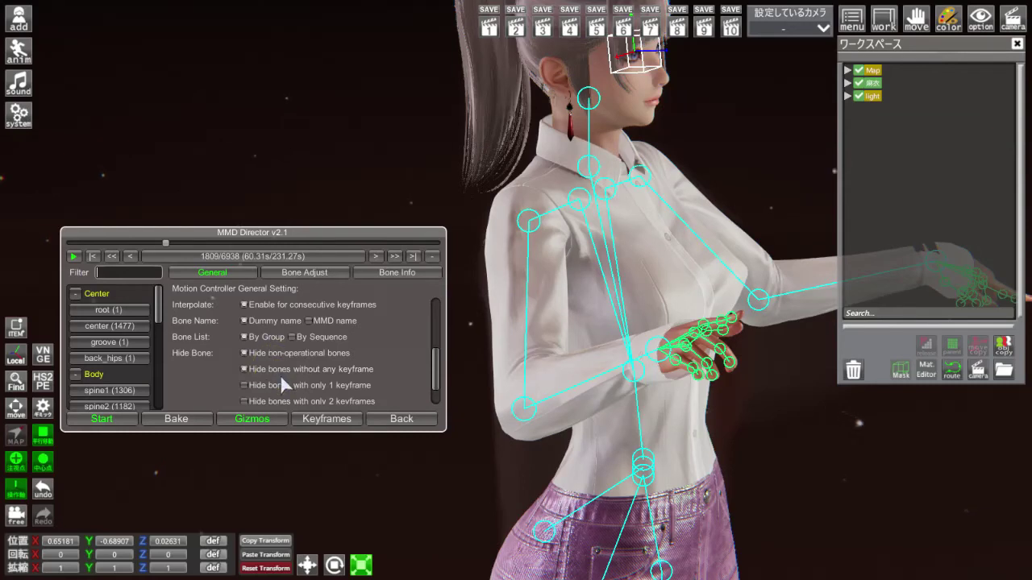
{"action": "left_click", "coordinate": [279, 385]}
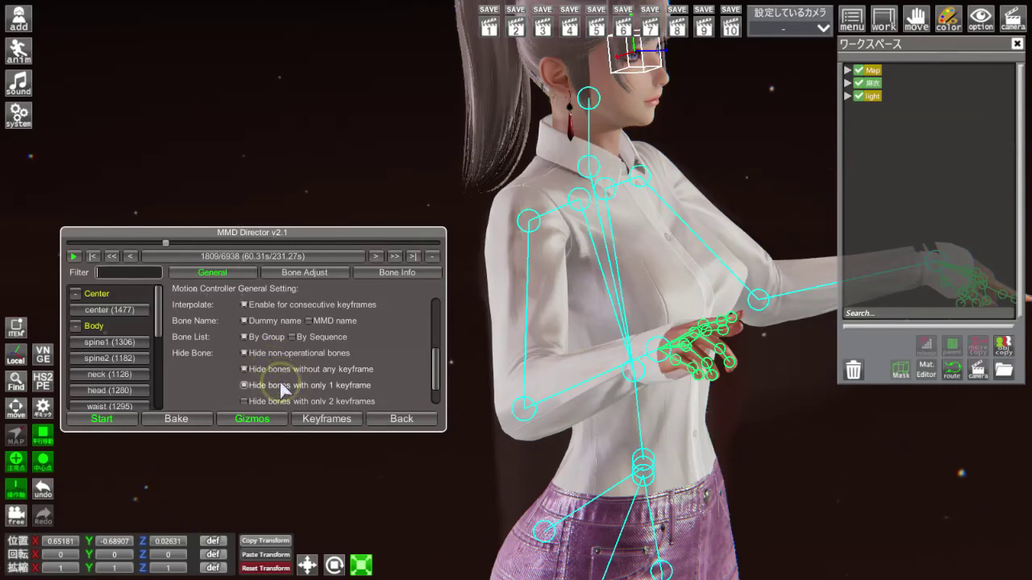
{"action": "left_click", "coordinate": [280, 362]}
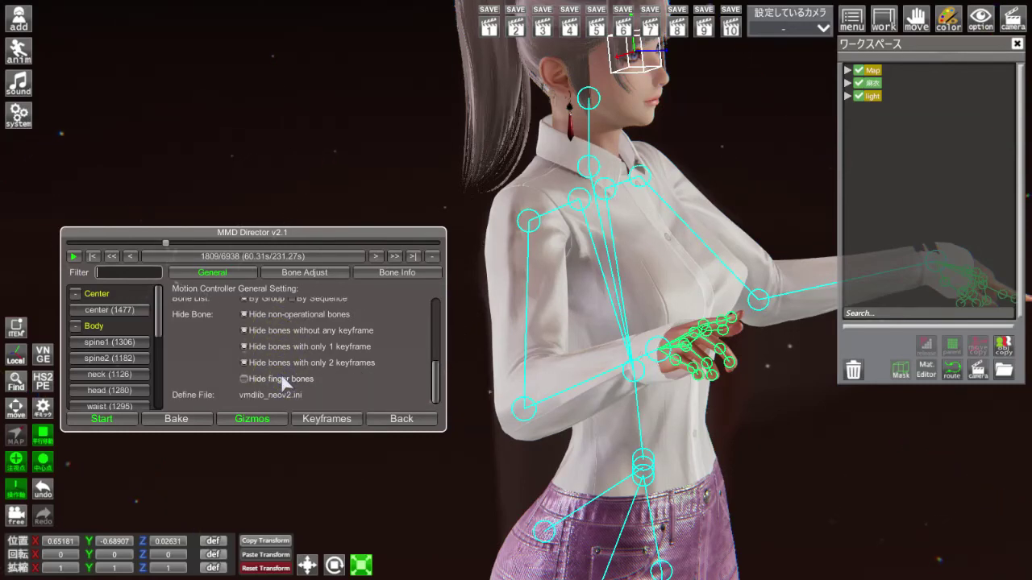
{"action": "left_click", "coordinate": [282, 378]}
{"action": "scroll", "coordinate": [125, 347], "scroll_direction": "down", "scroll_amount": 5}
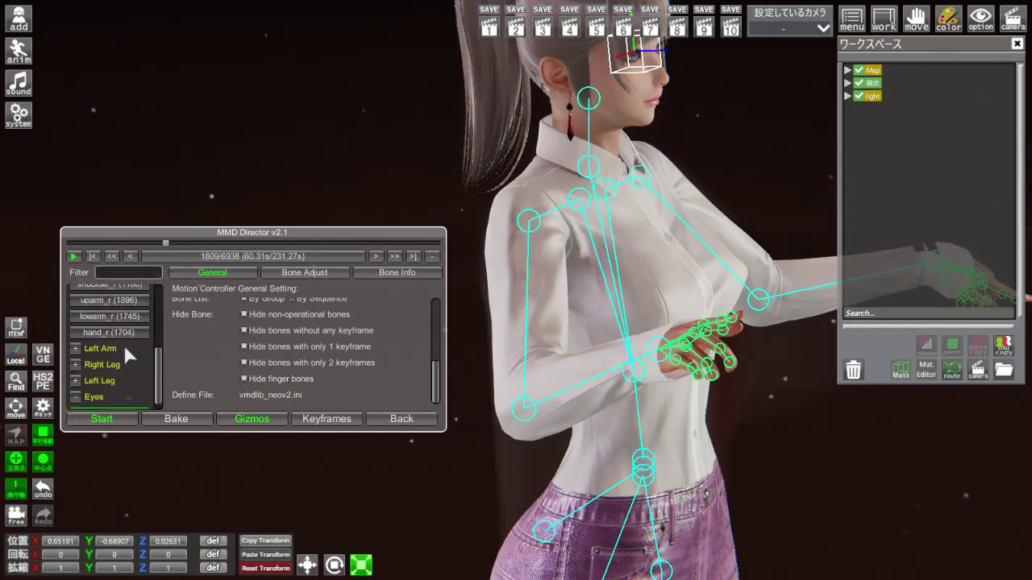
{"action": "scroll", "coordinate": [86, 373], "scroll_direction": "up", "scroll_amount": 6}
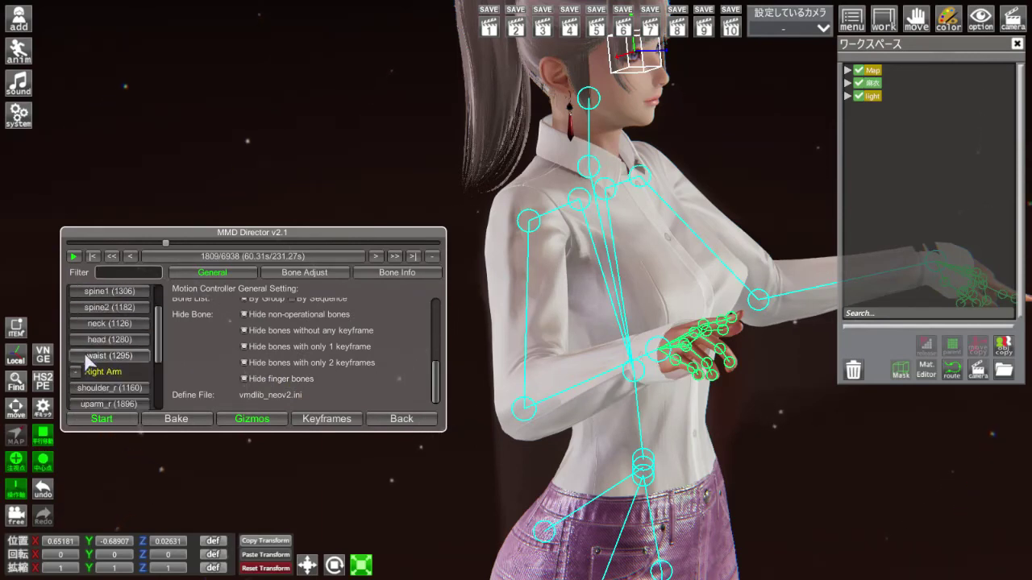
Collapse the Center and Body bone groups and return to the MMD assets list.
{"action": "left_click", "coordinate": [75, 292]}
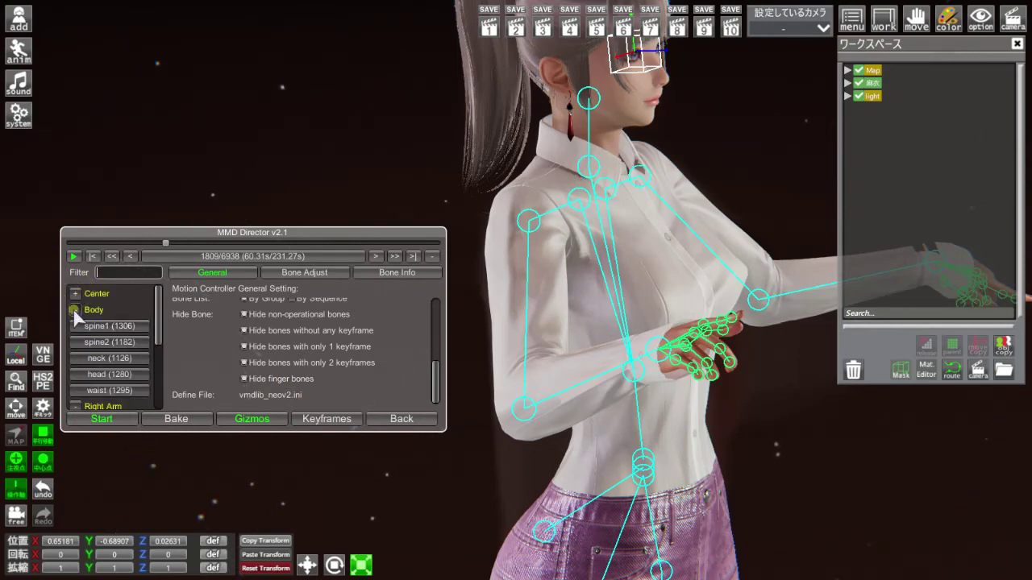
{"action": "left_click", "coordinate": [73, 309]}
{"action": "scroll", "coordinate": [124, 345], "scroll_direction": "down", "scroll_amount": 3}
{"action": "scroll", "coordinate": [125, 345], "scroll_direction": "up", "scroll_amount": 3}
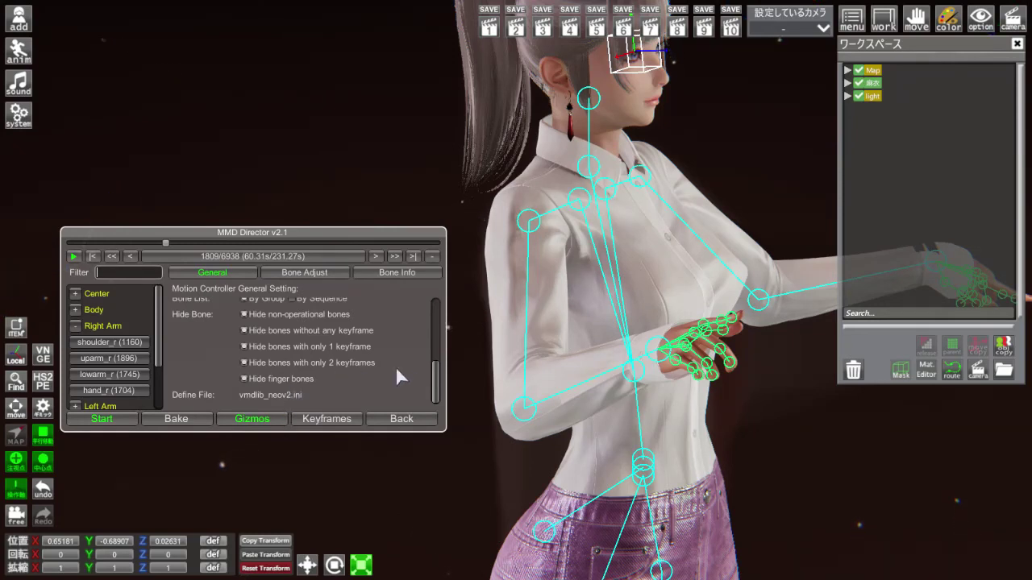
{"action": "left_click", "coordinate": [412, 422]}
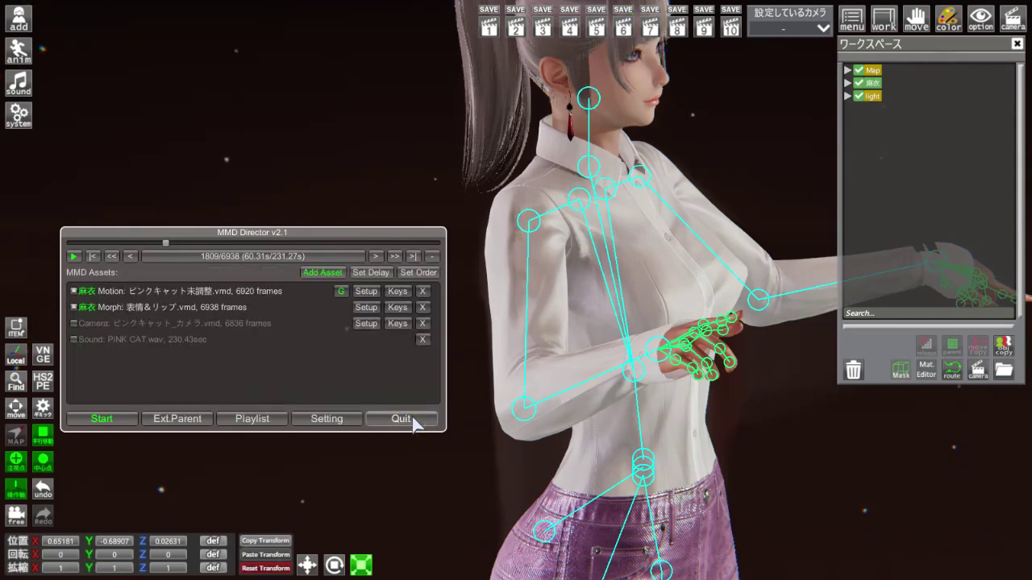